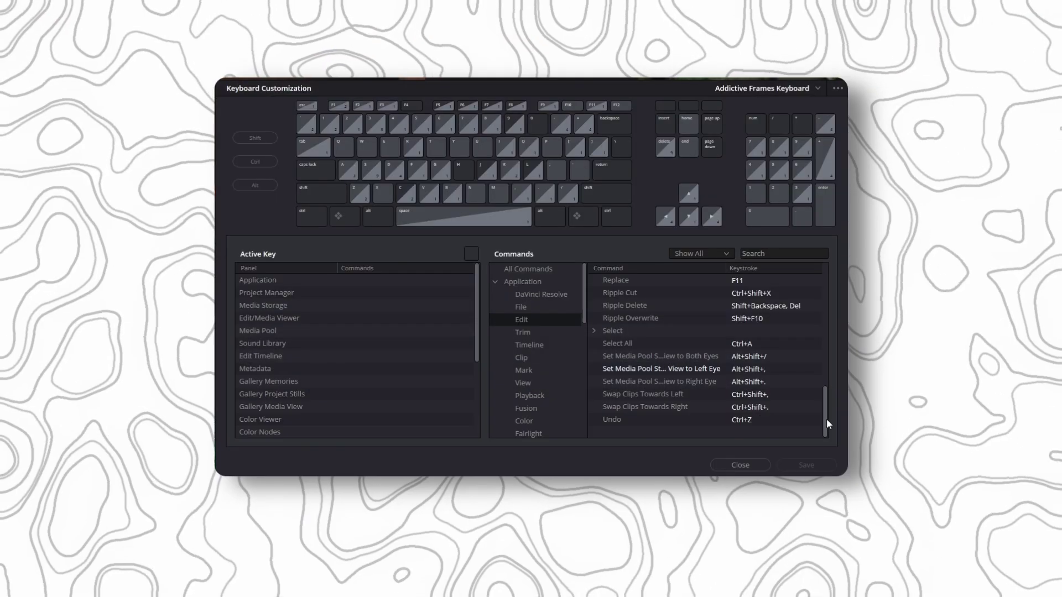
{"action": "left_click_drag", "start_coordinate": [825, 402], "coordinate": [825, 286]}
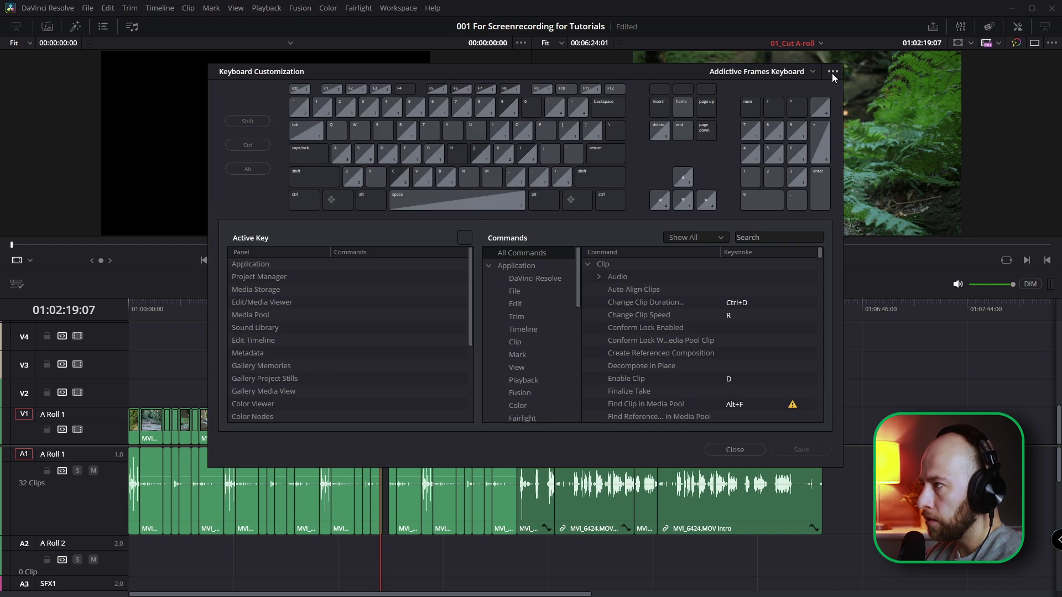
{"action": "left_click", "coordinate": [833, 73]}
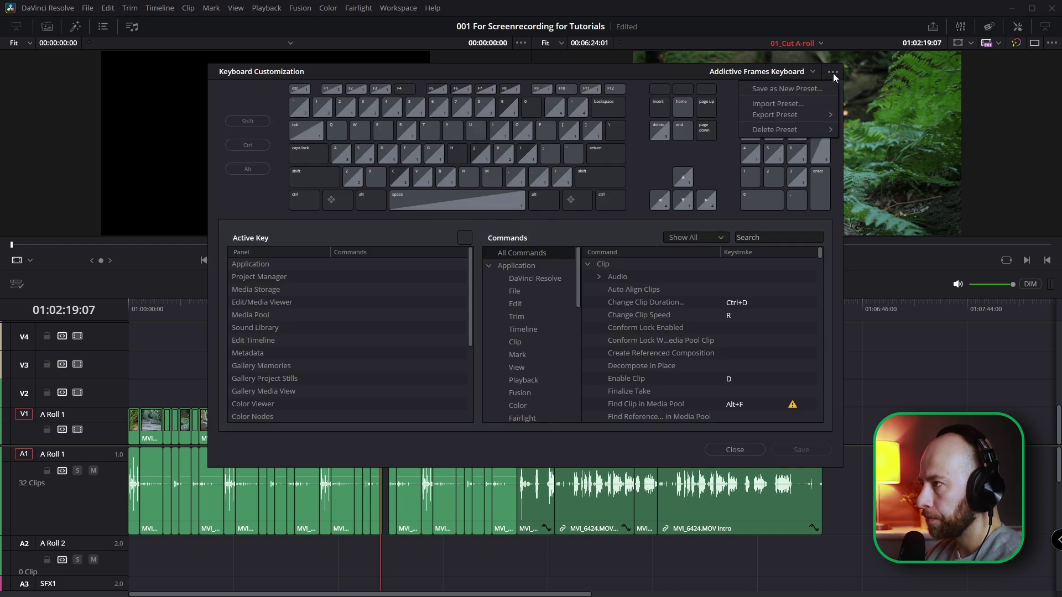
{"action": "left_click", "coordinate": [823, 105]}
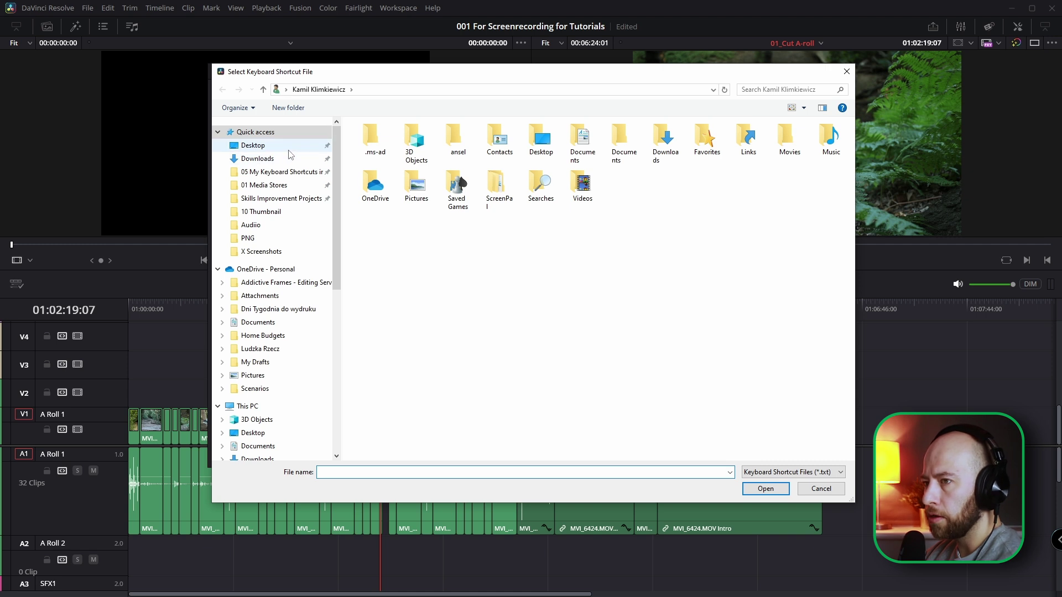
{"action": "left_click", "coordinate": [279, 161]}
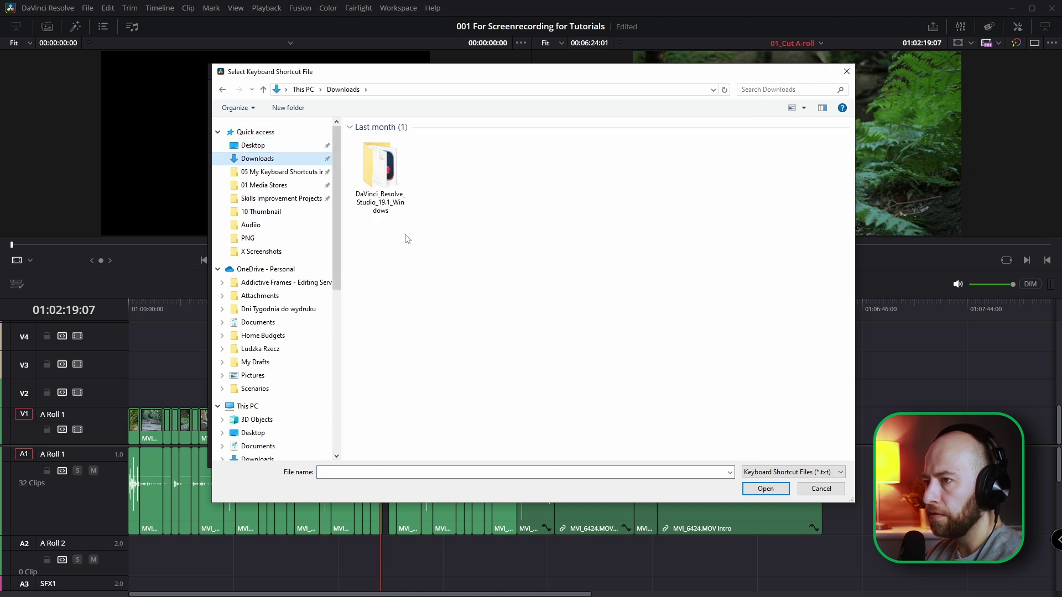
{"action": "double_click", "coordinate": [405, 162]}
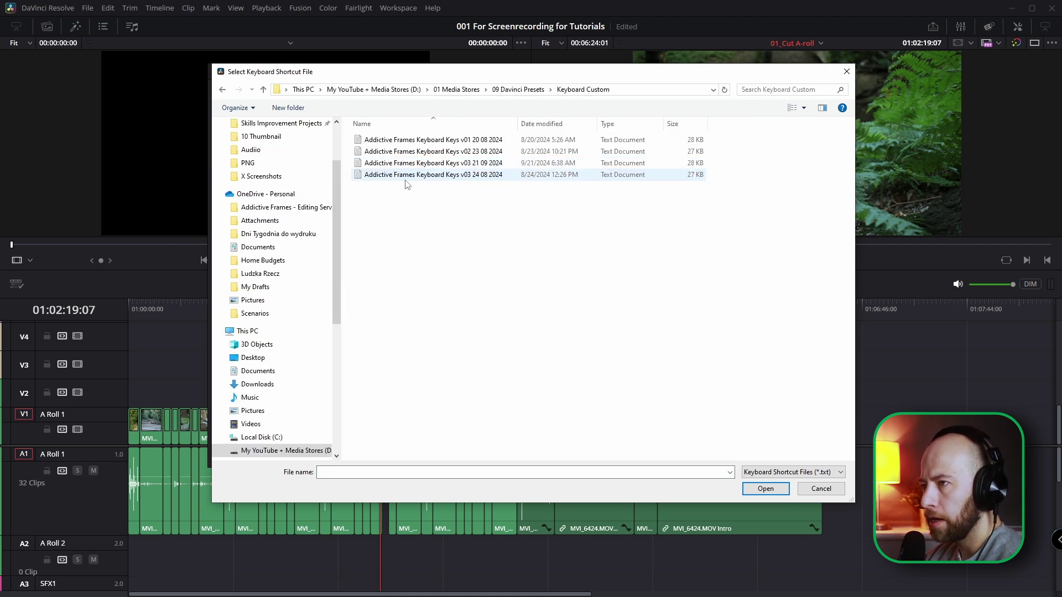
{"action": "left_click", "coordinate": [424, 176]}
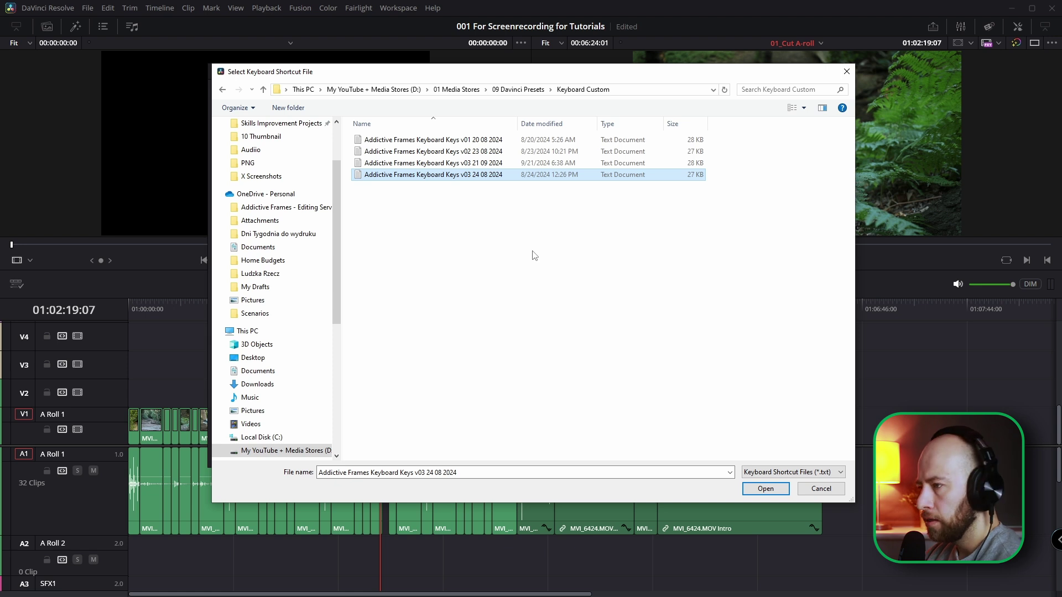
{"action": "left_click", "coordinate": [761, 488]}
{"action": "left_click", "coordinate": [813, 70]}
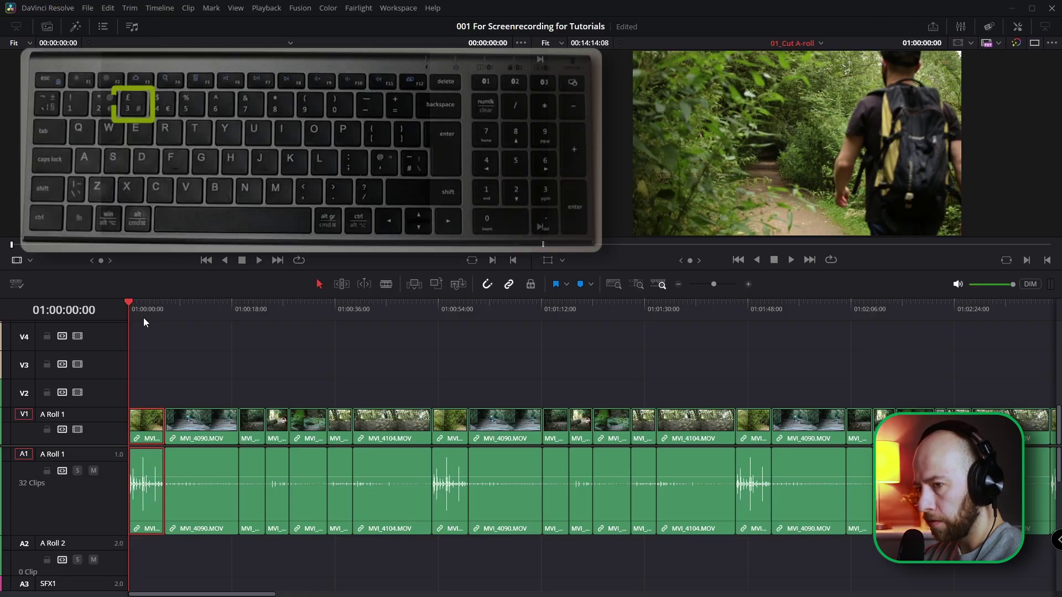
- Play the timeline forward, then in reverse, then stop playback
{"action": "key", "text": "space"}
{"action": "key", "text": "space"}
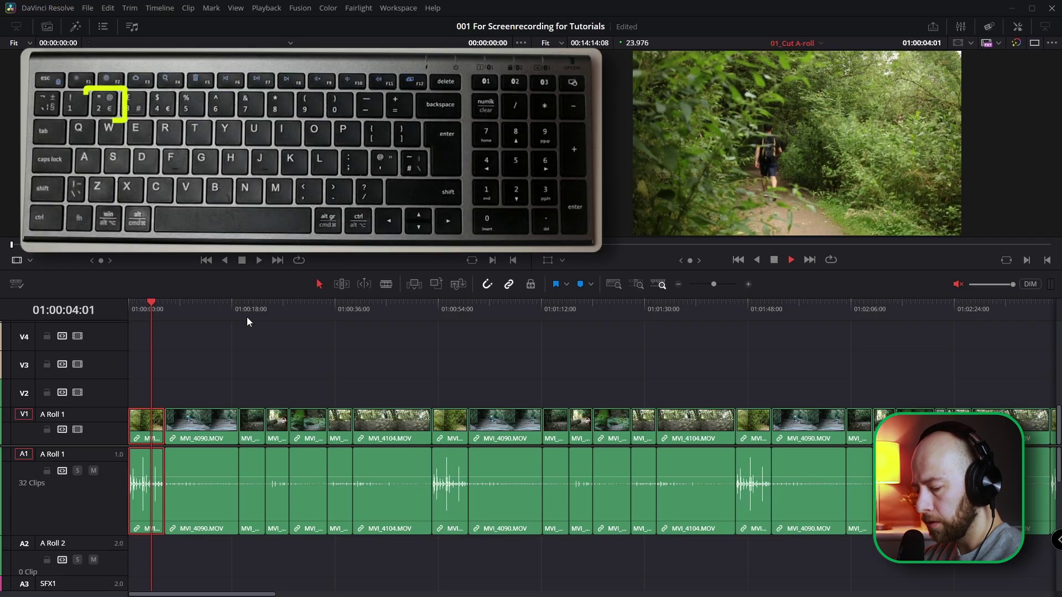
{"action": "key", "text": "j"}
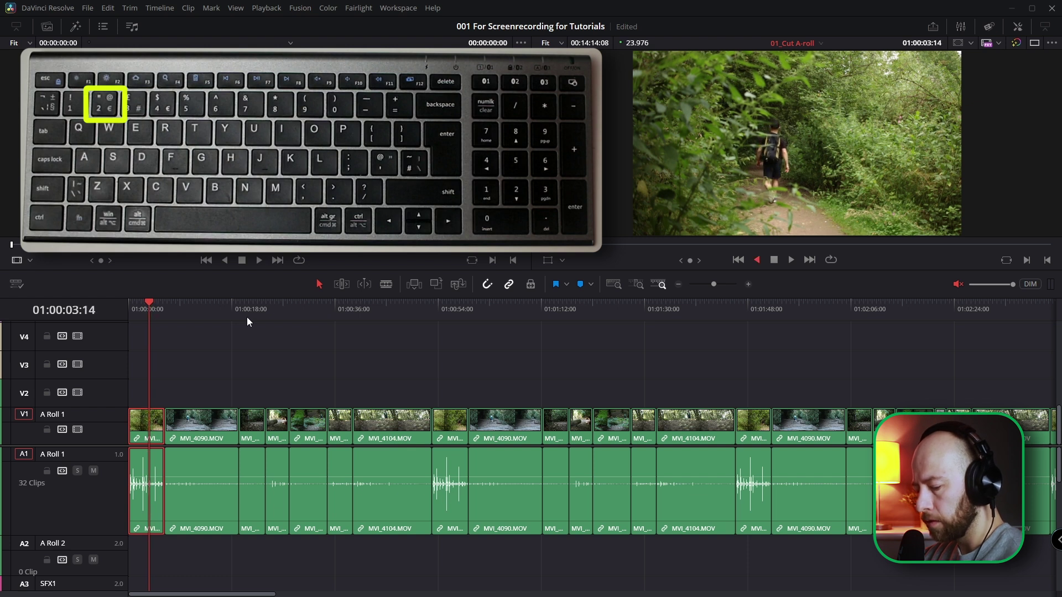
{"action": "key", "text": "space"}
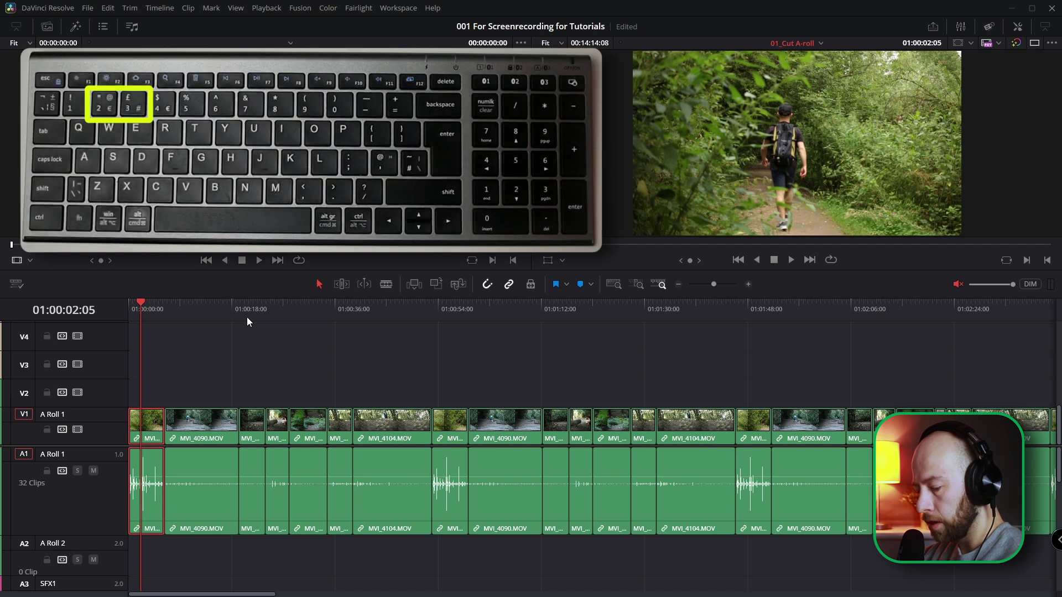
- Step the playhead forward three frames, then back two frames
{"action": "key", "text": "Right"}
{"action": "key", "text": "Right"}
{"action": "key", "text": "Right"}
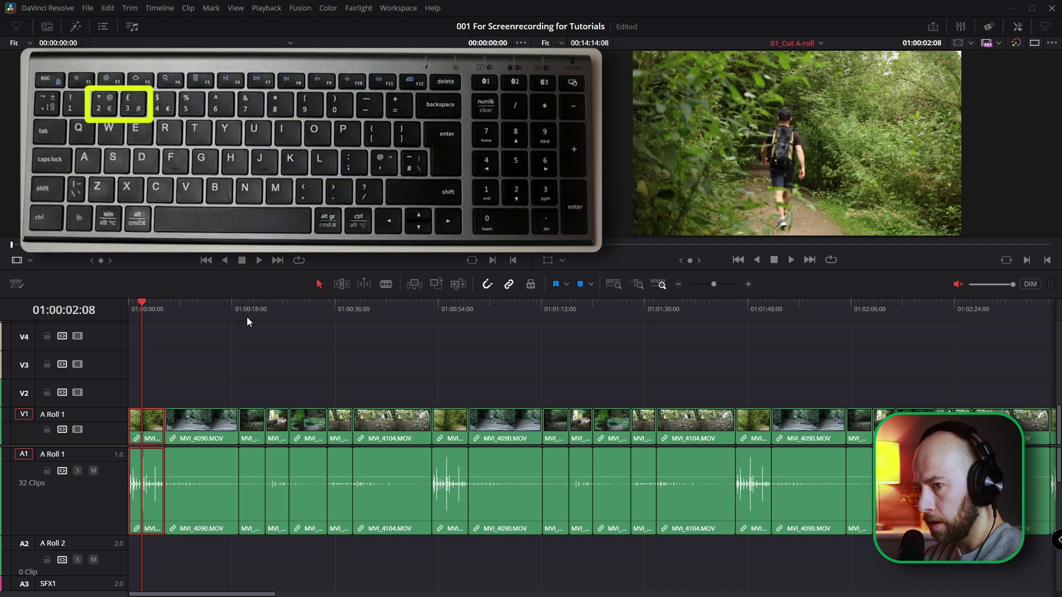
{"action": "key", "text": "Right"}
{"action": "key", "text": "Right"}
{"action": "key", "text": "Right"}
{"action": "key", "text": "Right"}
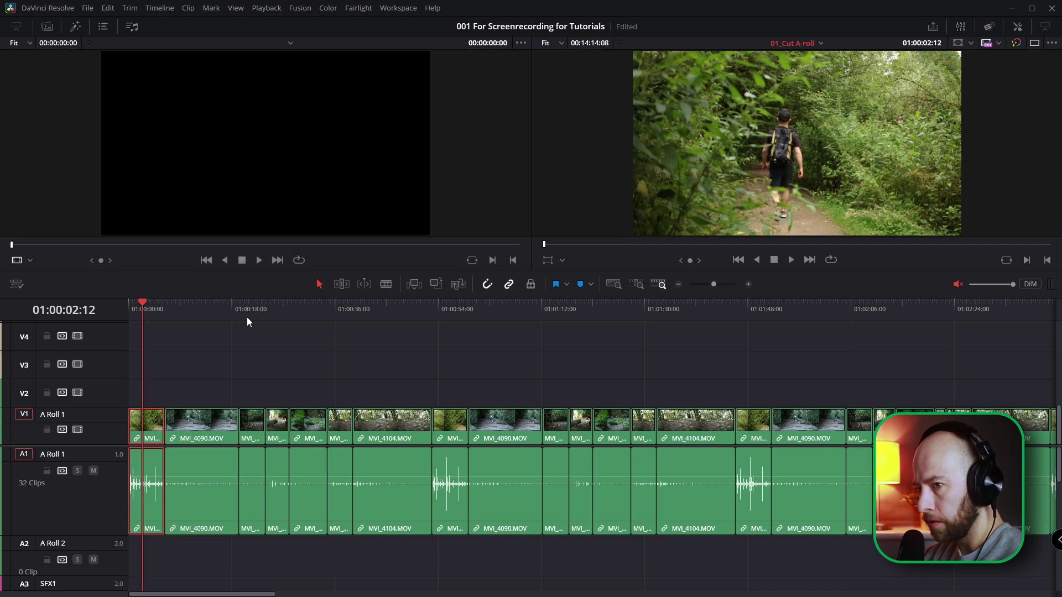
{"action": "key", "text": "Right"}
{"action": "key", "text": "Right"}
{"action": "key", "text": "Right"}
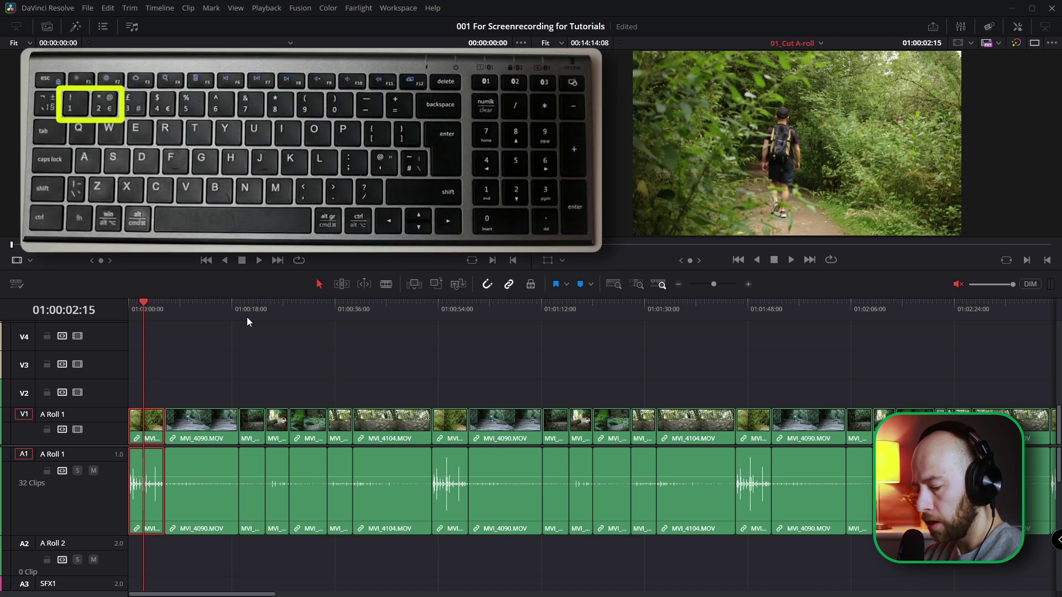
{"action": "key", "text": "Left"}
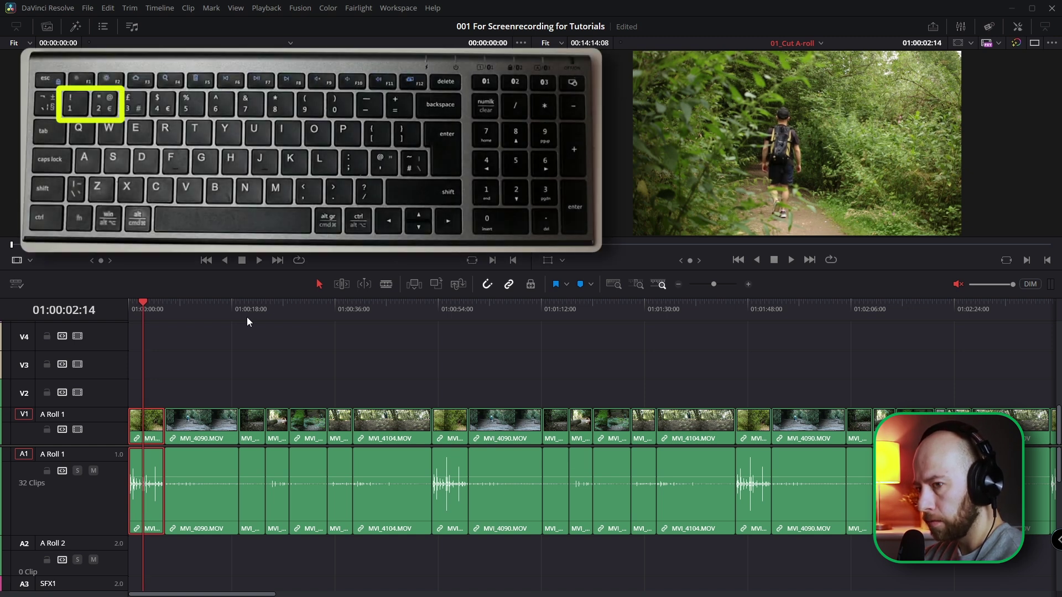
{"action": "key", "text": "Left"}
{"action": "key", "text": "Left"}
{"action": "key", "text": "Left"}
{"action": "key", "text": "Left"}
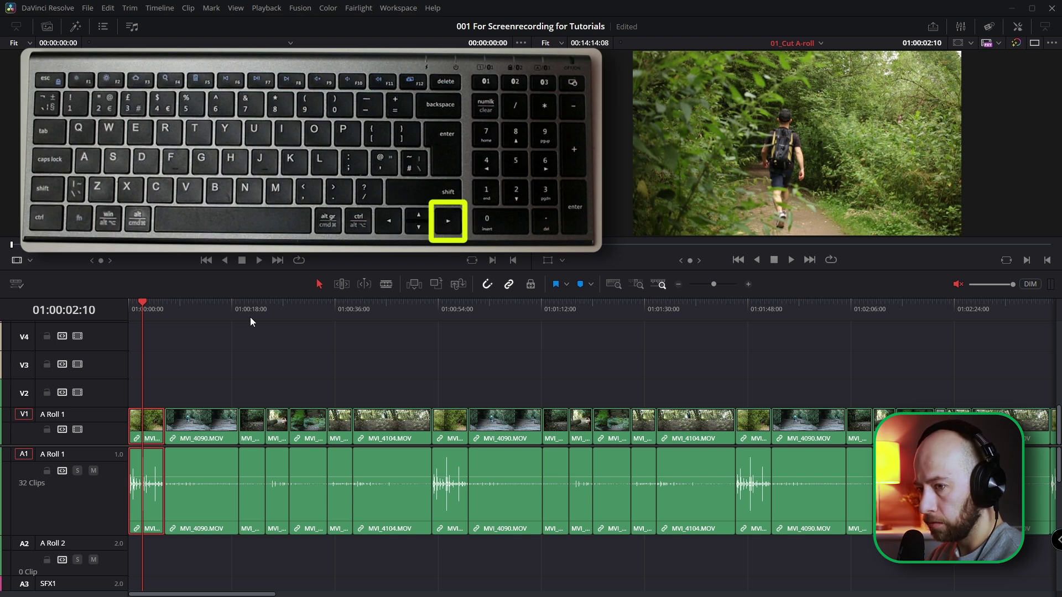
- Step the playhead forward one frame, then back two frames
{"action": "key", "text": "Right"}
{"action": "key", "text": "Right"}
{"action": "key", "text": "Right"}
{"action": "key", "text": "Right"}
{"action": "key", "text": "Right"}
{"action": "key", "text": "Right"}
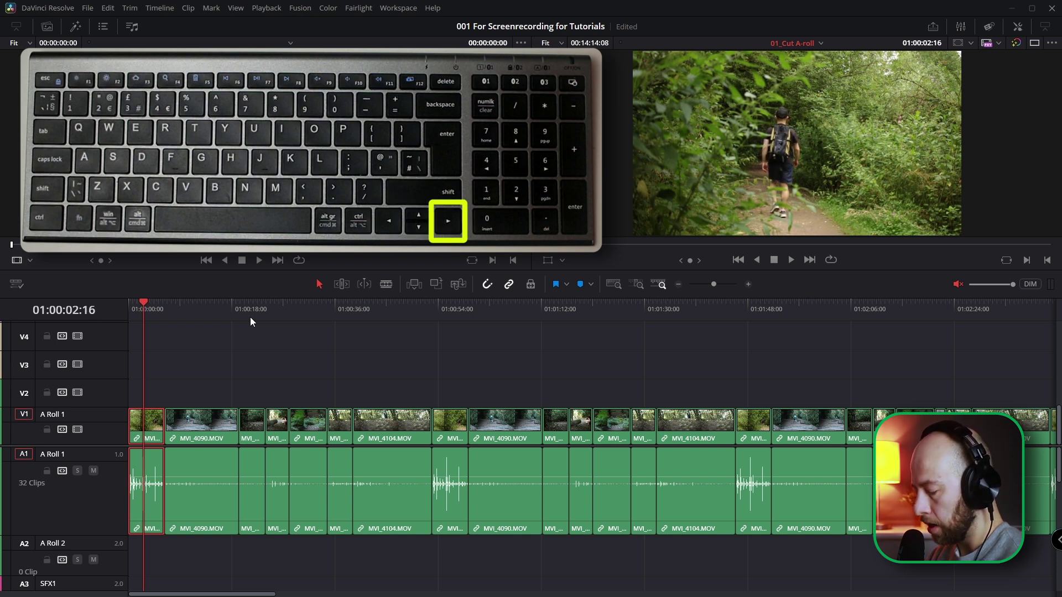
{"action": "key", "text": "Left"}
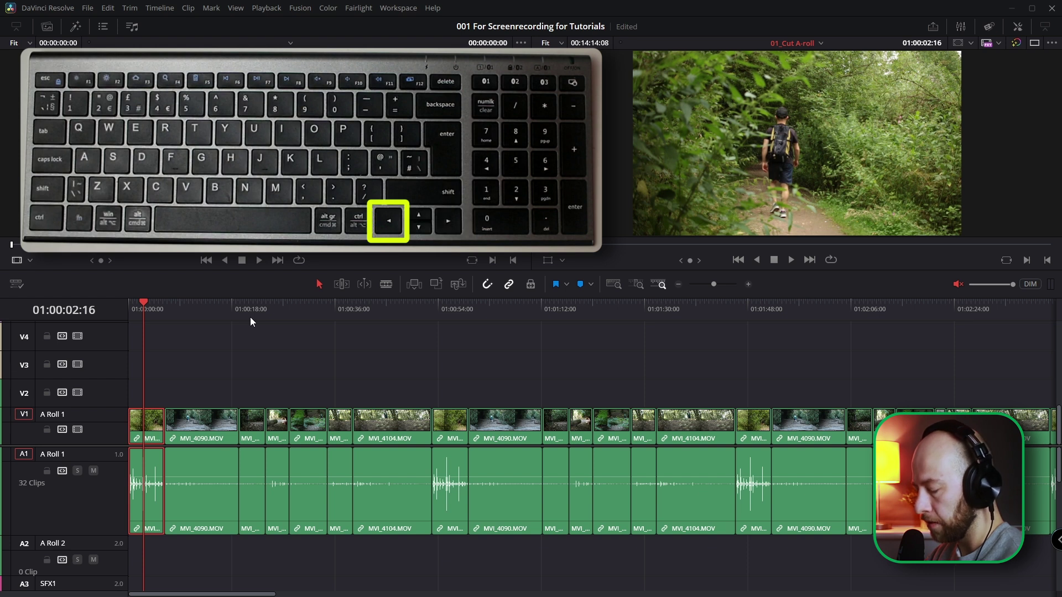
{"action": "key", "text": "Left"}
{"action": "key", "text": "Left"}
{"action": "key", "text": "Left"}
{"action": "key", "text": "Left"}
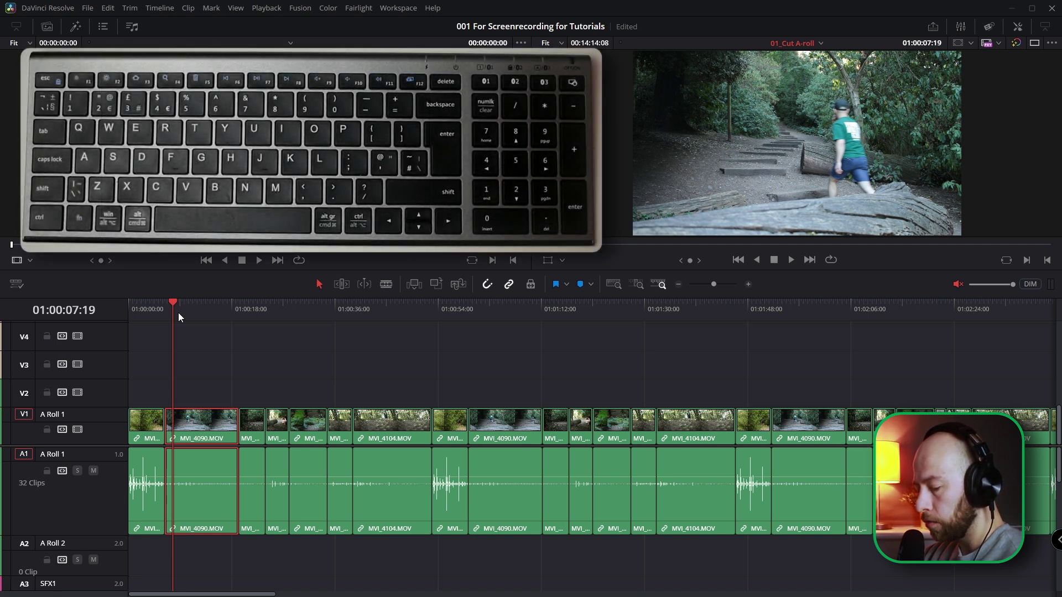
- Shuttle forward with L at escalating speeds, then stop with the playhead at 01:02:44:09
{"action": "key", "text": "l"}
{"action": "key", "text": "l"}
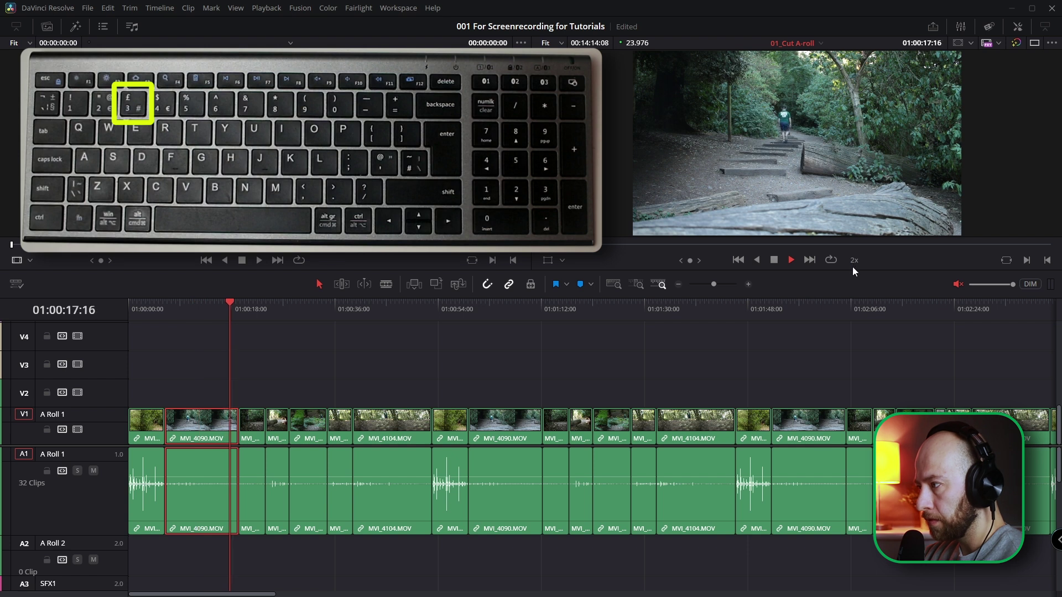
{"action": "key", "text": "l"}
{"action": "key", "text": "l"}
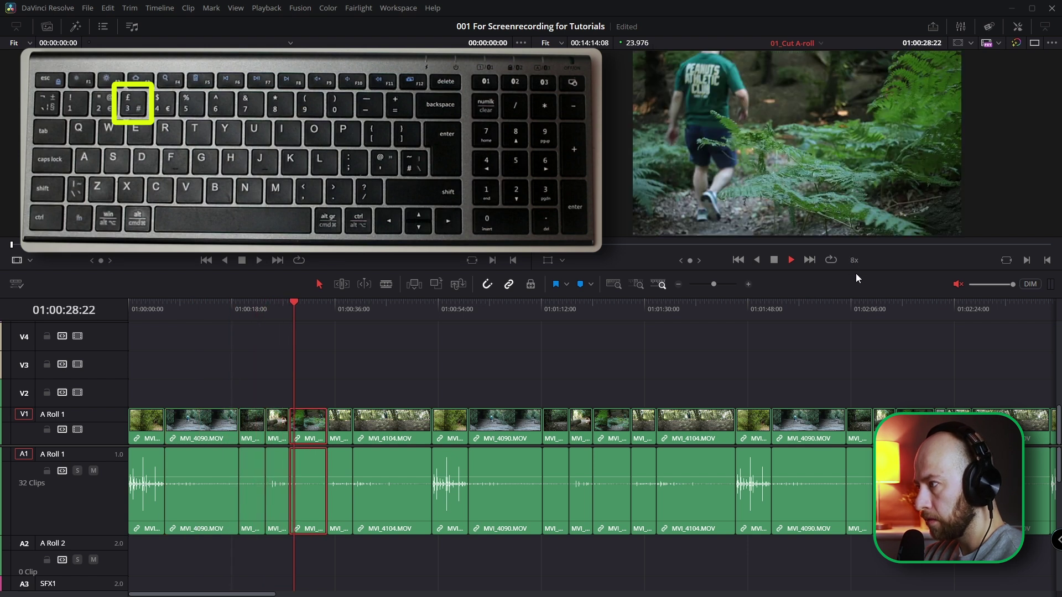
{"action": "key", "text": "l"}
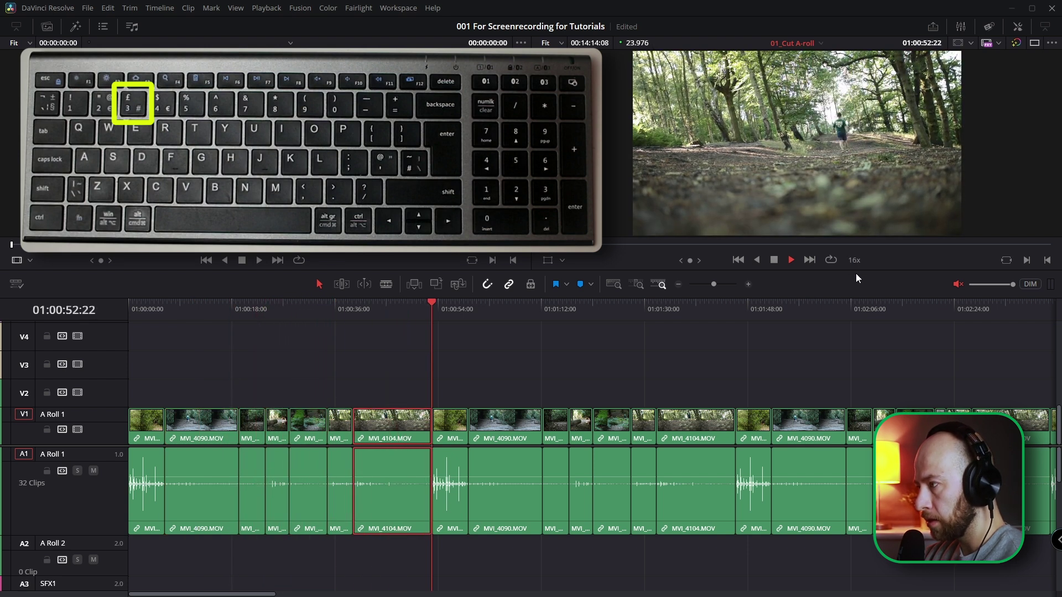
{"action": "key", "text": "l"}
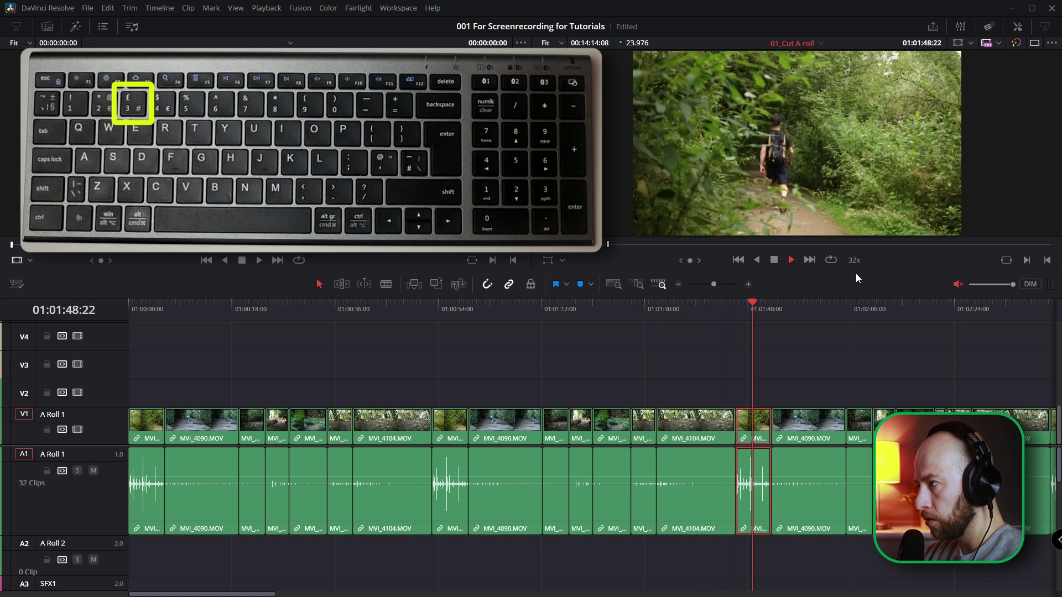
{"action": "key", "text": "l"}
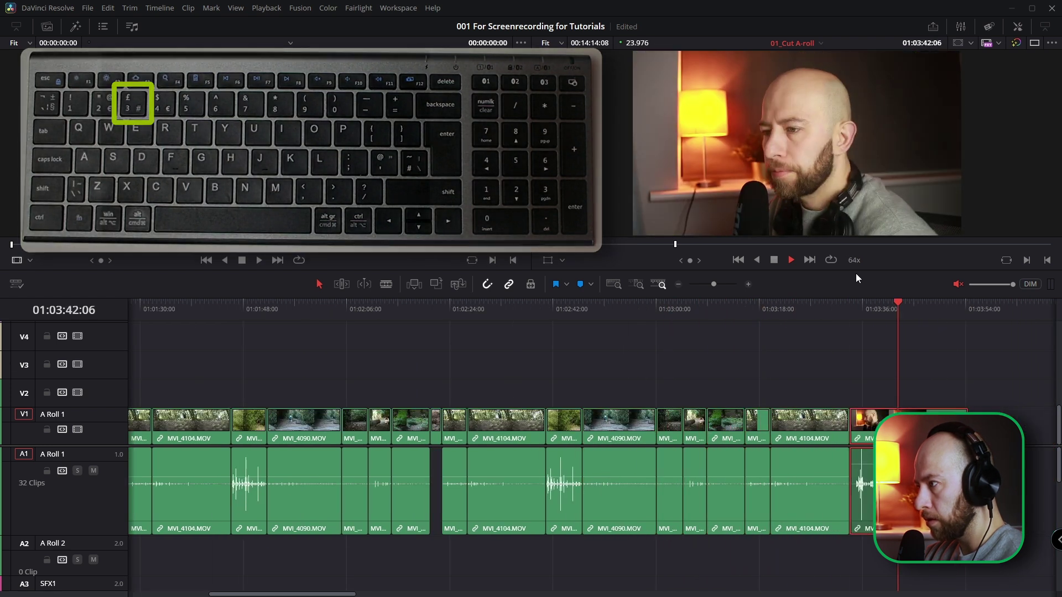
{"action": "left_click", "coordinate": [567, 306]}
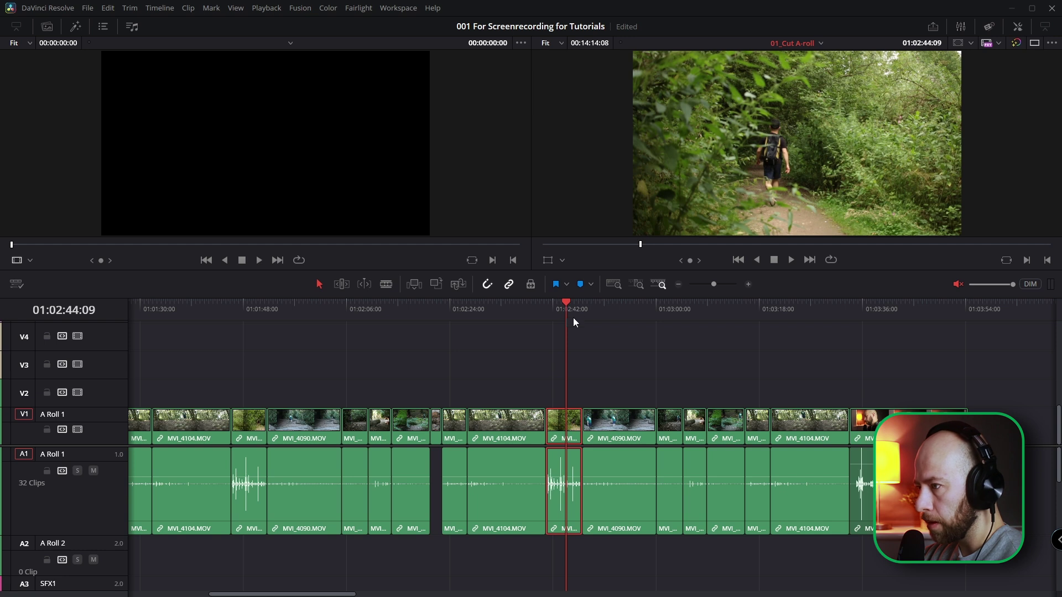
- Play backward briefly, then park the playhead around 01:02:57:07 in the A-roll edit
{"action": "key", "text": "j"}
{"action": "key", "text": "j"}
{"action": "key", "text": "j"}
{"action": "left_click", "coordinate": [640, 307]}
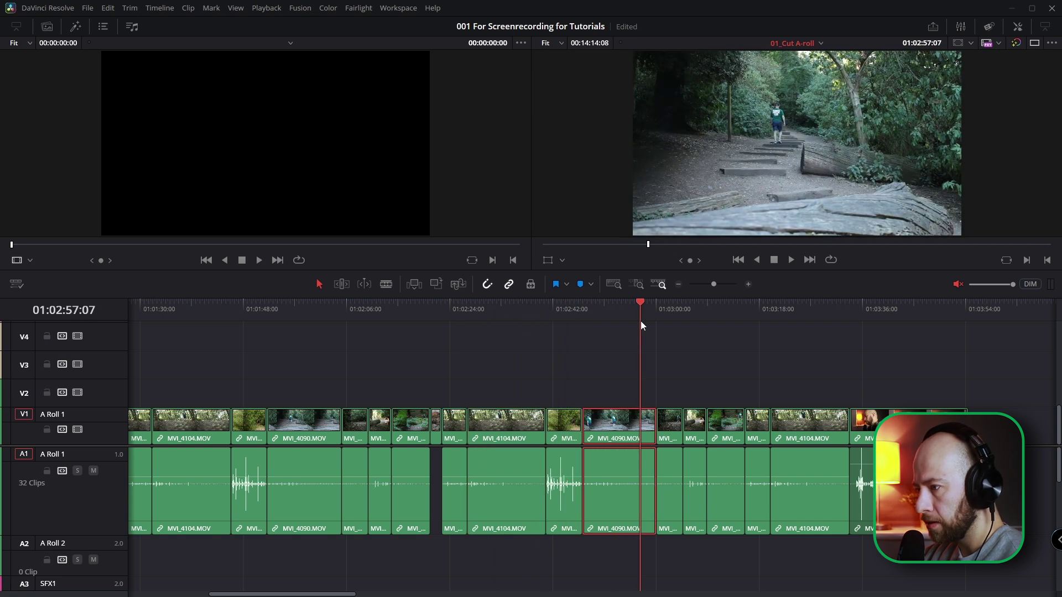
{"action": "left_click", "coordinate": [605, 328]}
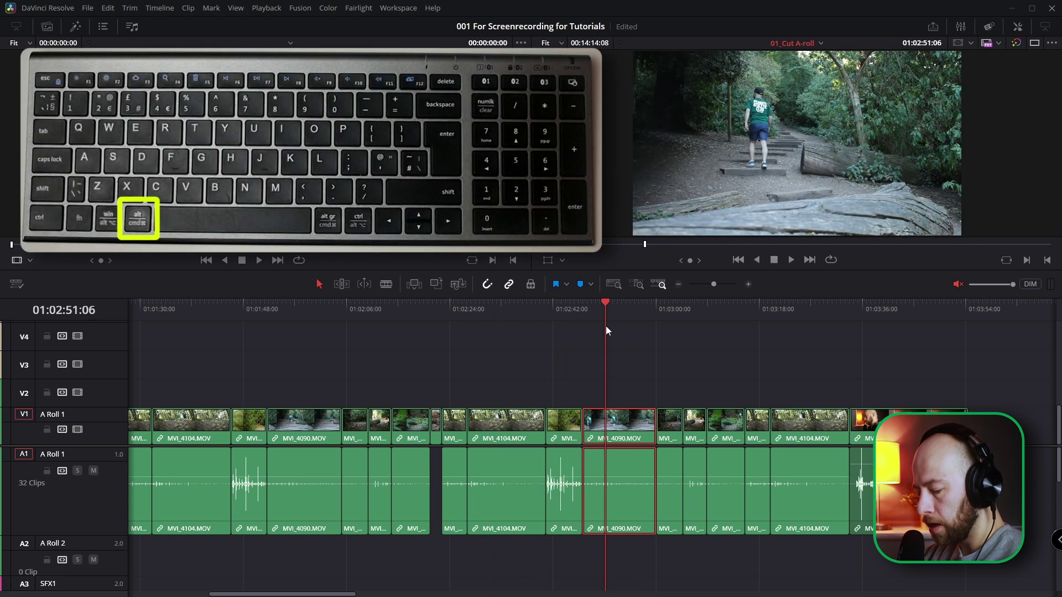
- Jump back two clip starts with Alt+Z, then forward two with Alt+C
{"action": "key", "text": "alt+z"}
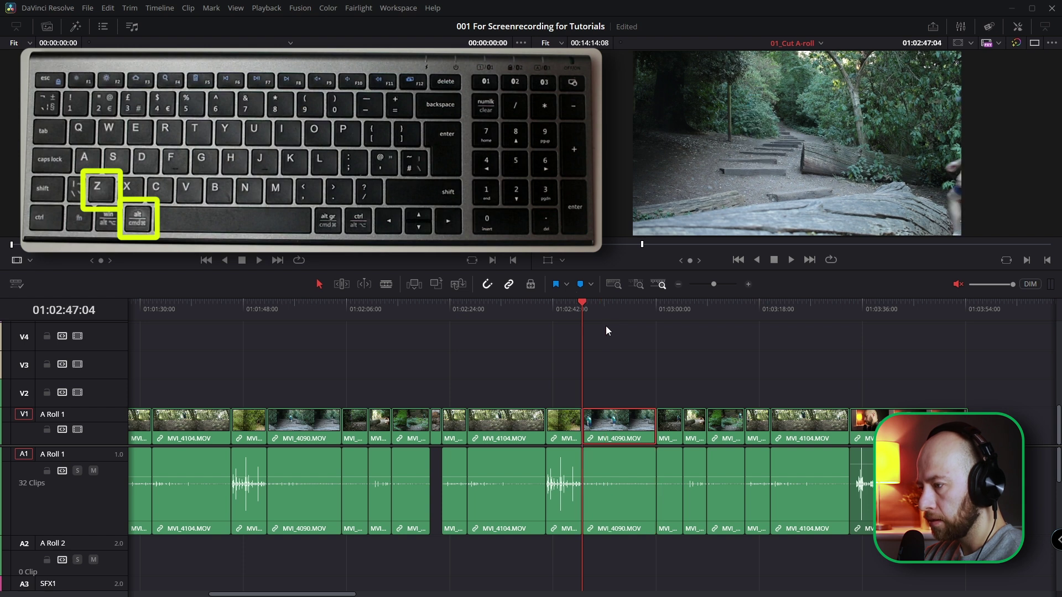
{"action": "key", "text": "alt+z"}
{"action": "key", "text": "alt+z"}
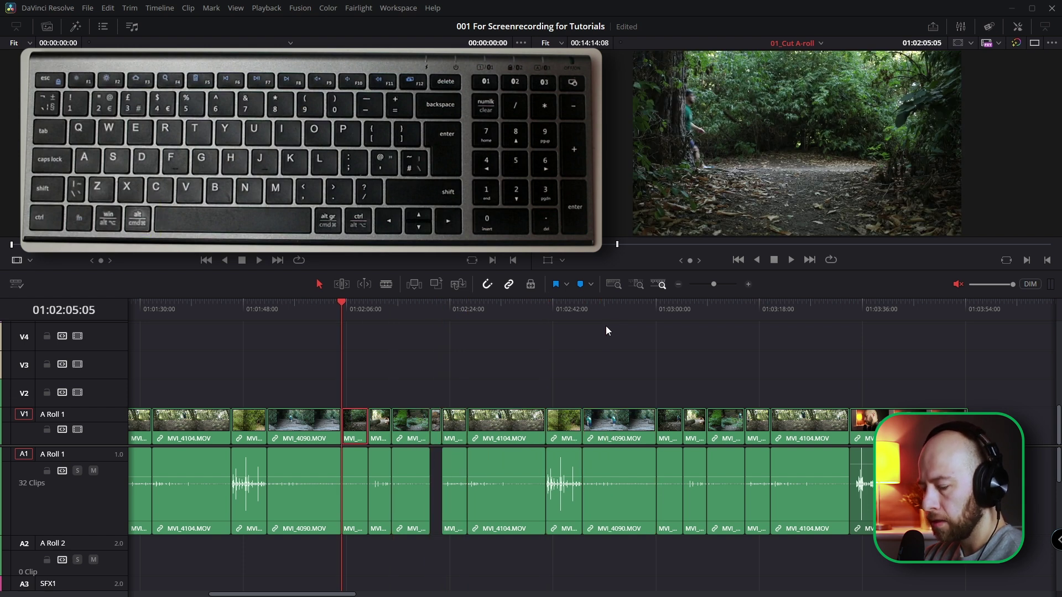
{"action": "key", "text": "alt"}
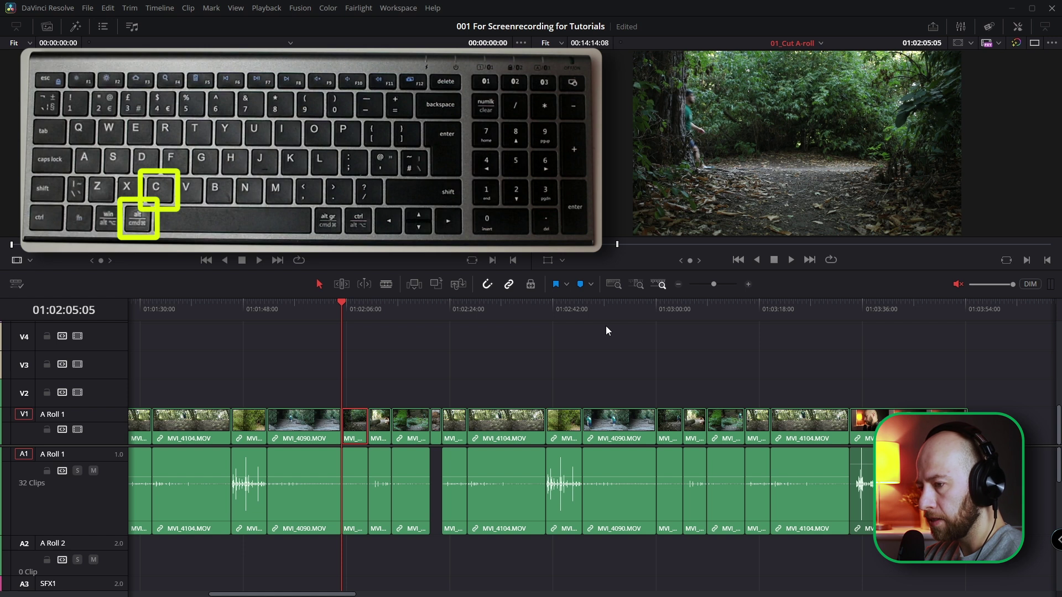
{"action": "key", "text": "alt+c"}
{"action": "key", "text": "alt+c"}
{"action": "key", "text": "alt+c"}
{"action": "key", "text": "alt+c"}
{"action": "key", "text": "alt+c"}
{"action": "key", "text": "alt+c"}
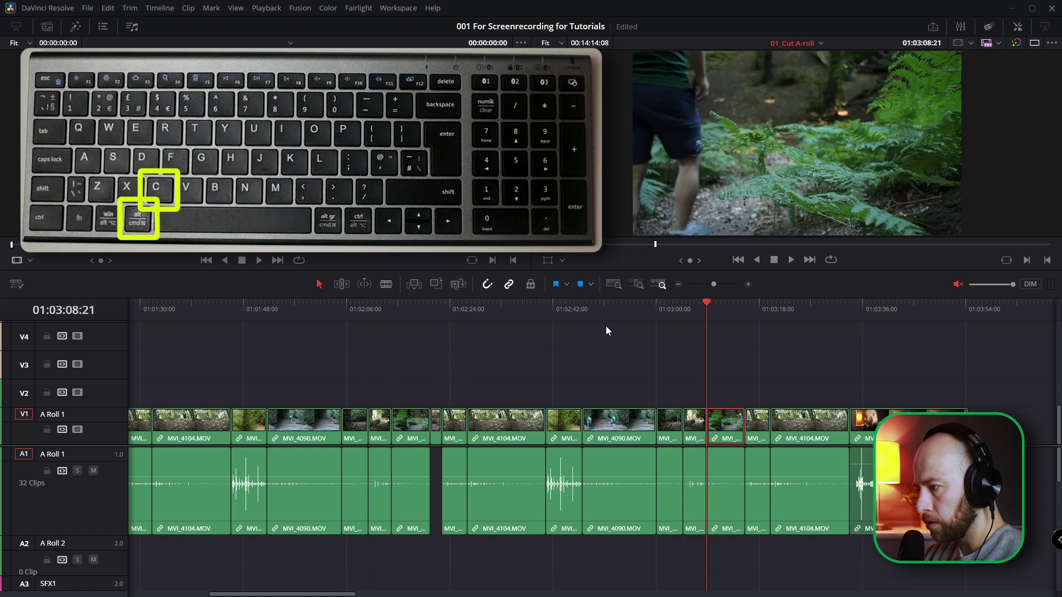
{"action": "key", "text": "alt+c"}
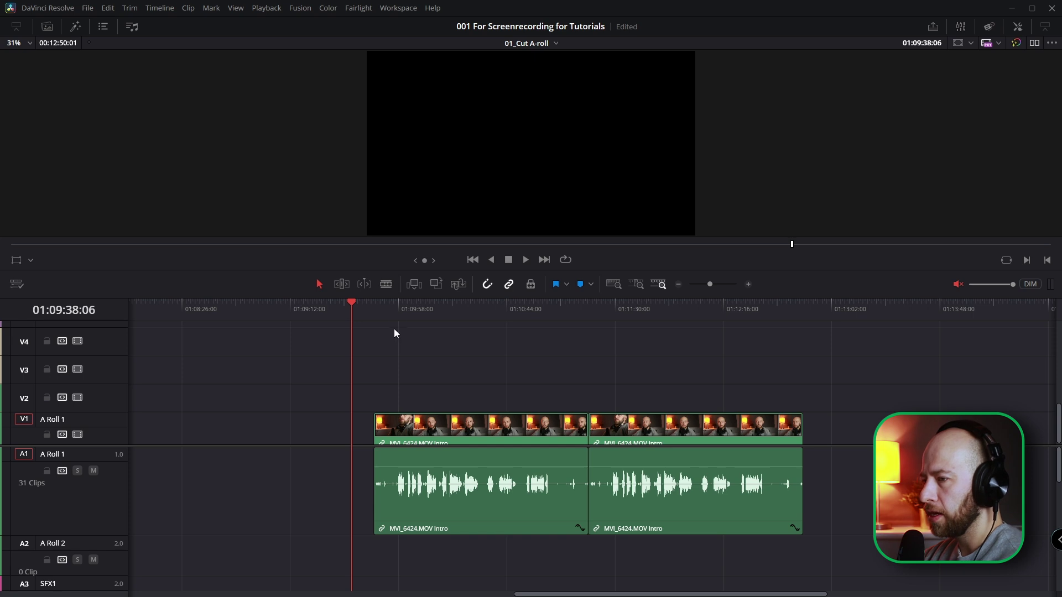
- Scrub the intro footage, then toggle Trim and Selection modes, ending in Trim Edit mode
{"action": "left_click_drag", "start_coordinate": [396, 310], "coordinate": [480, 332]}
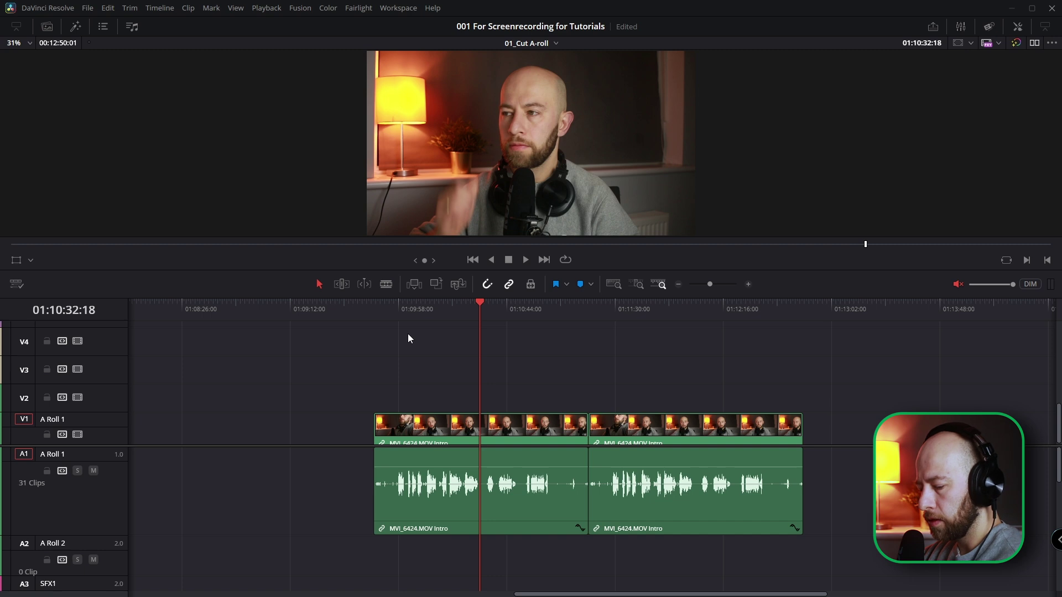
{"action": "key", "text": "t"}
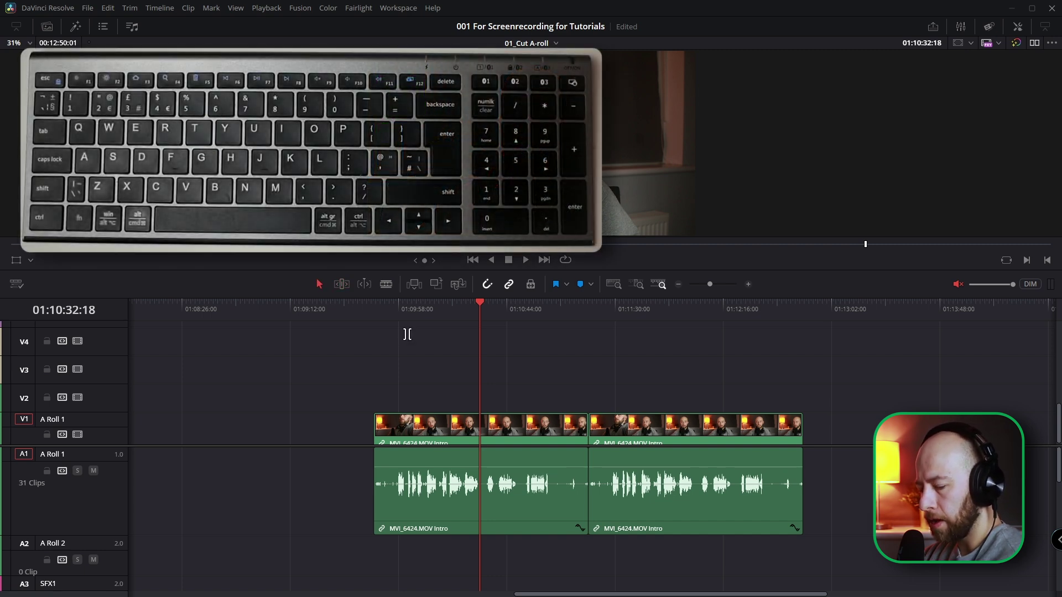
{"action": "key", "text": "a"}
{"action": "key", "text": "t"}
- Scrub through the intro clips to find the trim frame inside the first intro clip
{"action": "left_click", "coordinate": [456, 311]}
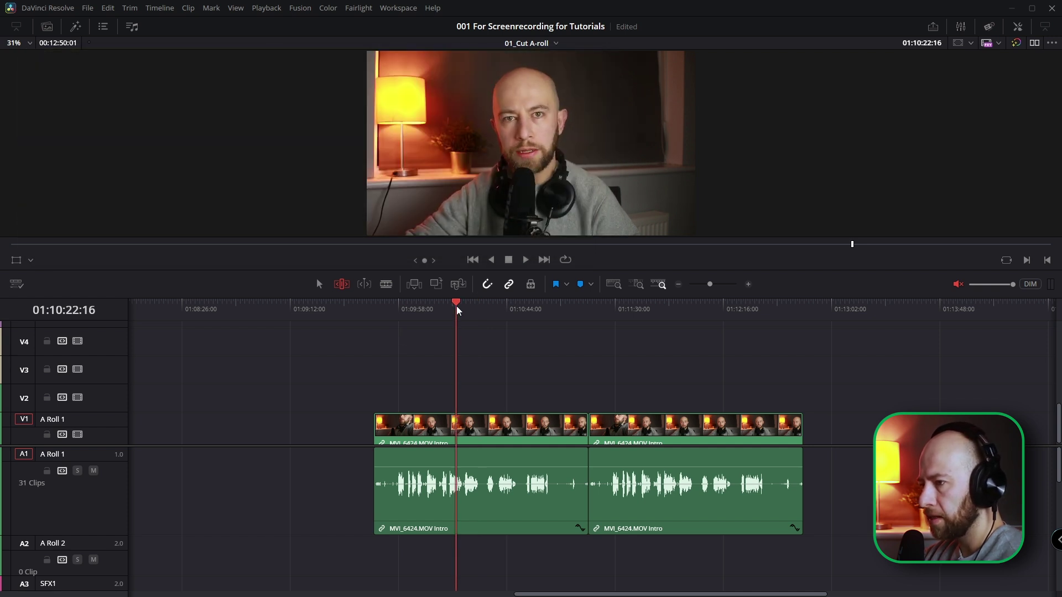
{"action": "left_click_drag", "start_coordinate": [454, 311], "coordinate": [637, 311]}
{"action": "left_click", "coordinate": [480, 333]}
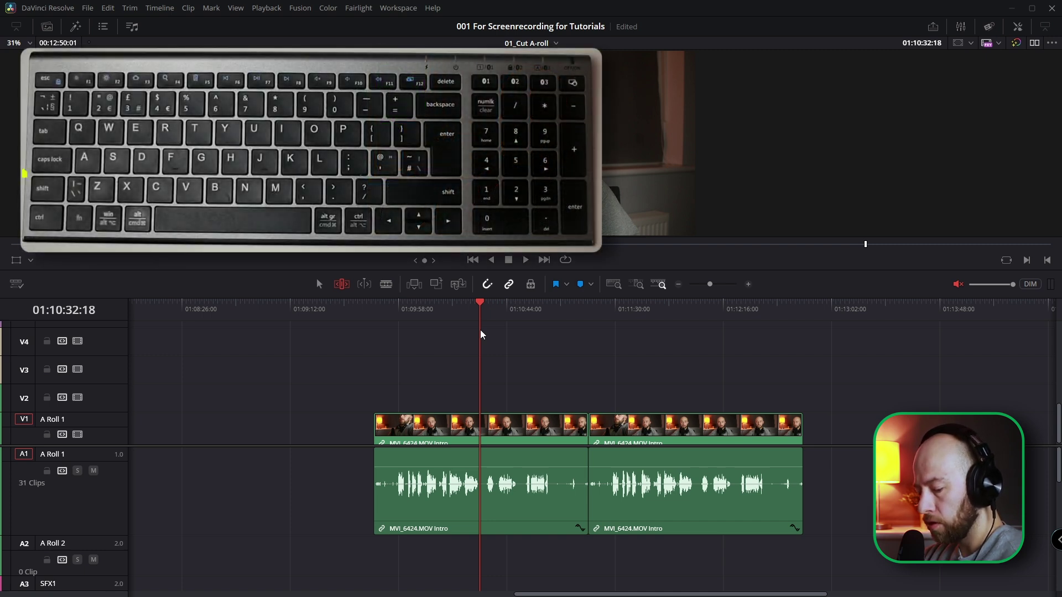
{"action": "mouse_move", "coordinate": [480, 329]}
{"action": "left_mouse_down"}
{"action": "mouse_move", "coordinate": [621, 325]}
{"action": "mouse_move", "coordinate": [719, 340]}
{"action": "mouse_move", "coordinate": [652, 318]}
{"action": "mouse_move", "coordinate": [570, 325]}
{"action": "mouse_move", "coordinate": [462, 309]}
{"action": "left_mouse_up"}
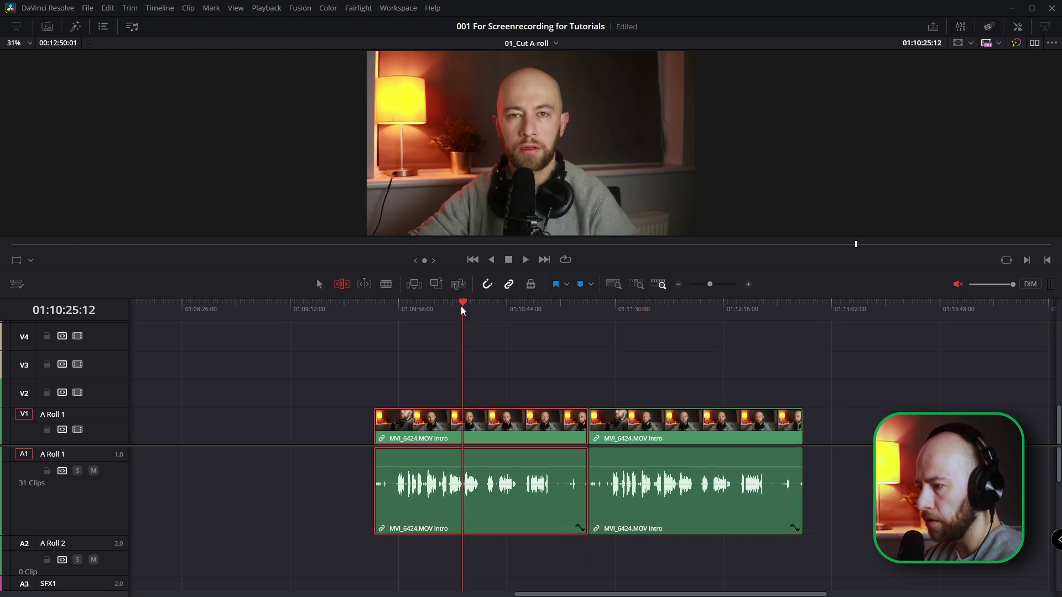
{"action": "scroll", "coordinate": [337, 377], "scroll_direction": "up", "scroll_amount": 1}
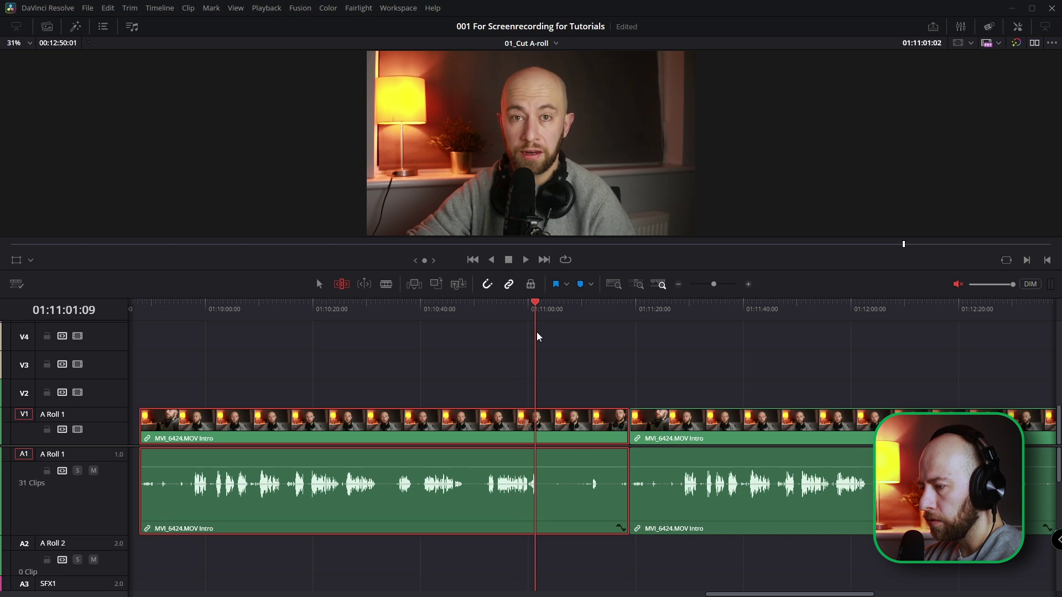
{"action": "left_click_drag", "start_coordinate": [536, 333], "coordinate": [535, 336]}
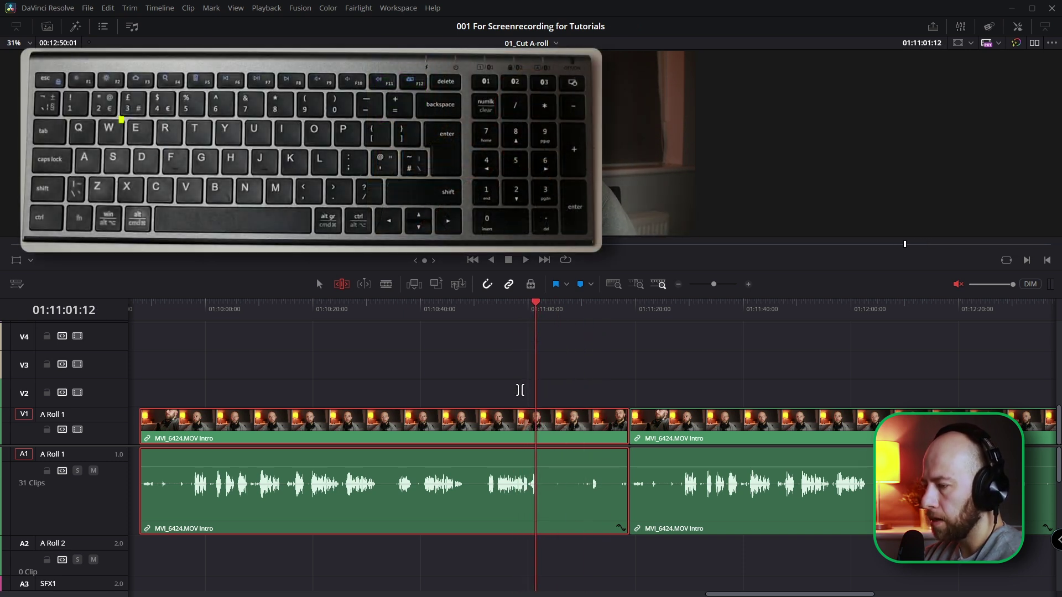
- Trim the first intro clip's end to the playhead, split at a pause, and trim the middle clip's start
{"action": "key", "text": "e"}
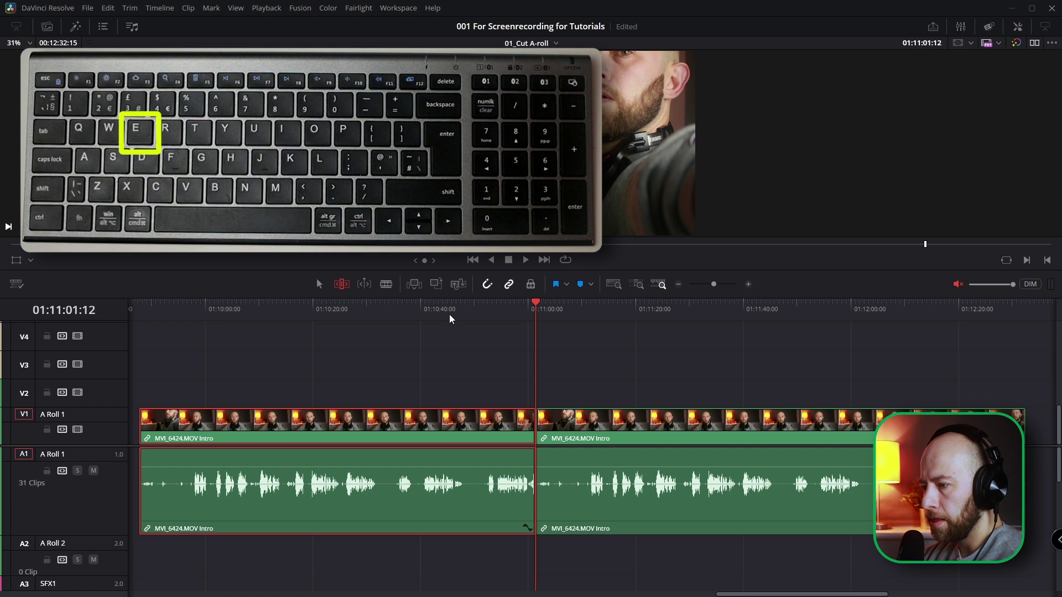
{"action": "left_click_drag", "start_coordinate": [451, 318], "coordinate": [465, 327]}
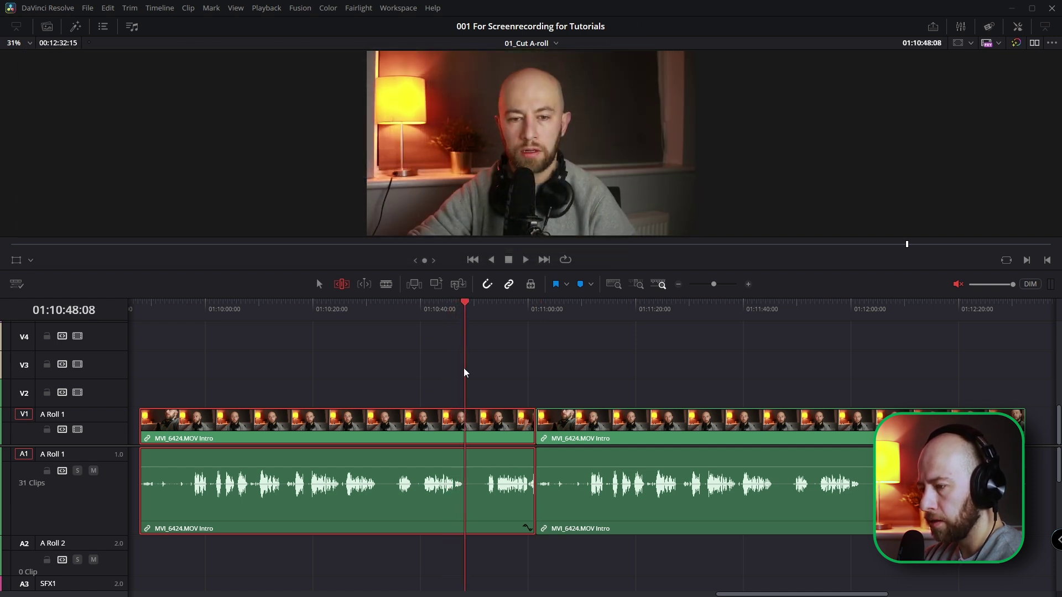
{"action": "key", "text": "w"}
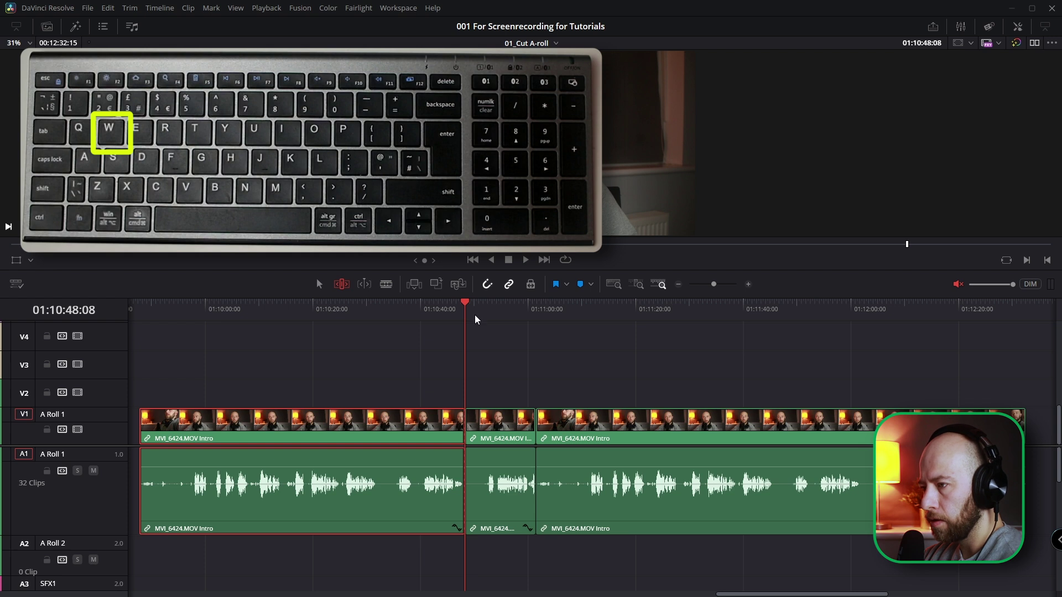
{"action": "left_click_drag", "start_coordinate": [475, 316], "coordinate": [487, 314]}
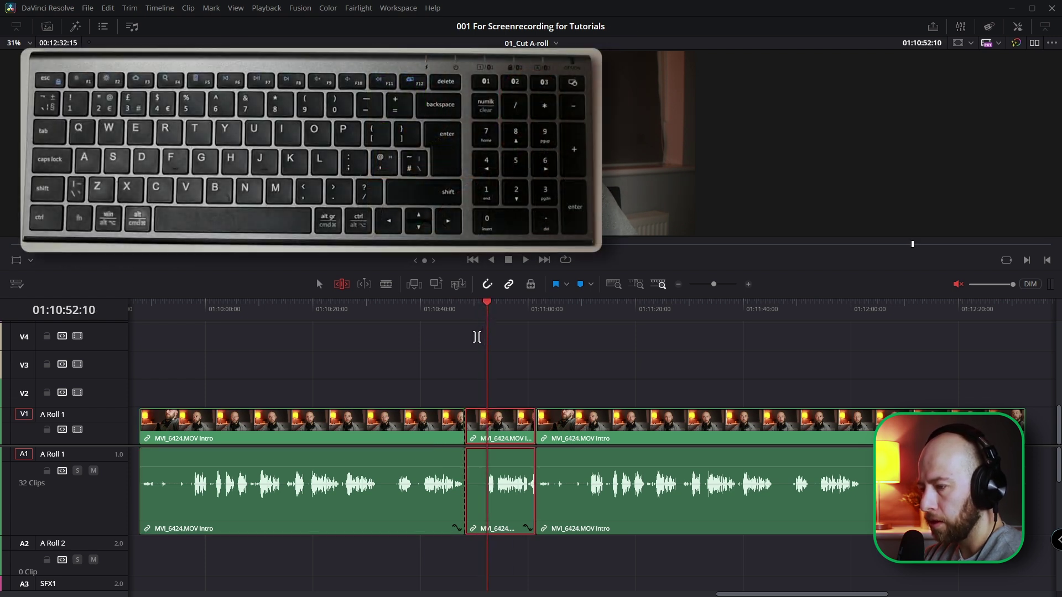
{"action": "key", "text": "q"}
- Split the first clip again, trim the new piece's start, and ripple-delete the short clip
{"action": "mouse_move", "coordinate": [466, 319]}
{"action": "left_mouse_down"}
{"action": "mouse_move", "coordinate": [367, 325]}
{"action": "mouse_move", "coordinate": [377, 326]}
{"action": "left_mouse_up"}
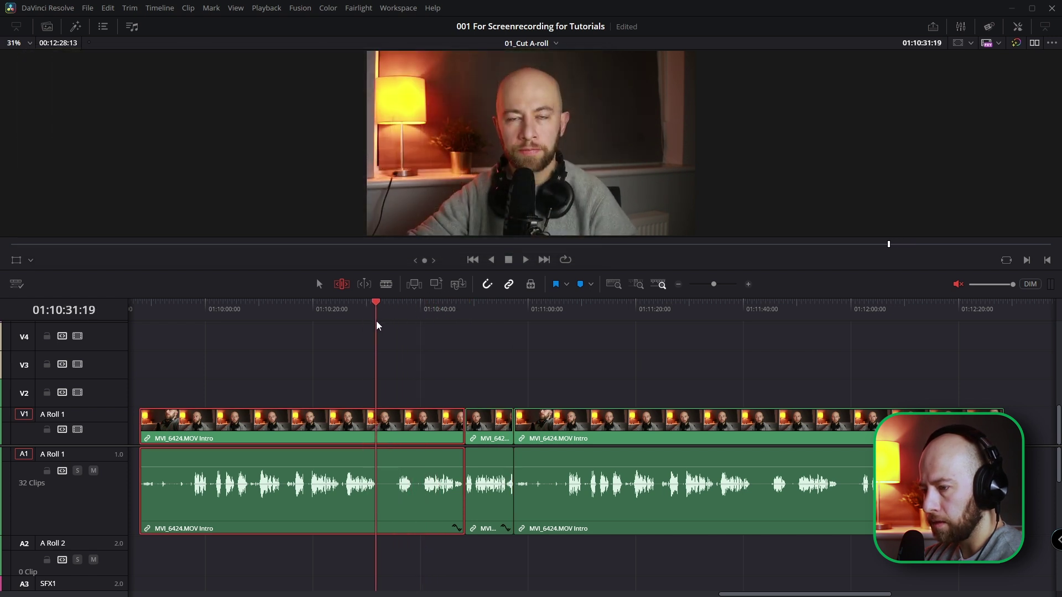
{"action": "key", "text": "ctrl+b"}
{"action": "left_click_drag", "start_coordinate": [386, 302], "coordinate": [396, 305]}
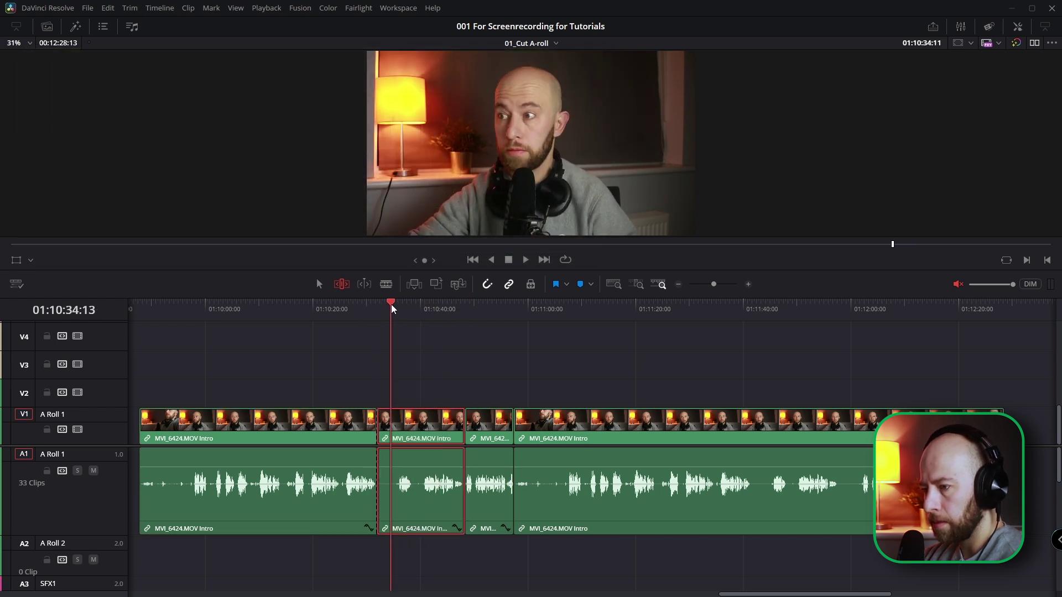
{"action": "key", "text": "ctrl+shift+bracketleft"}
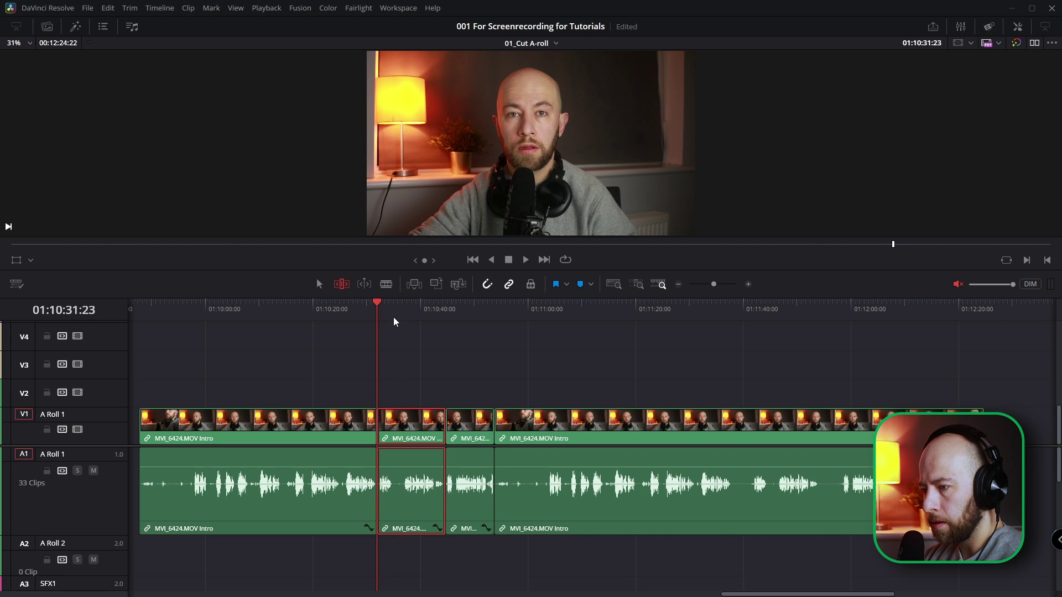
{"action": "left_click_drag", "start_coordinate": [399, 308], "coordinate": [467, 316]}
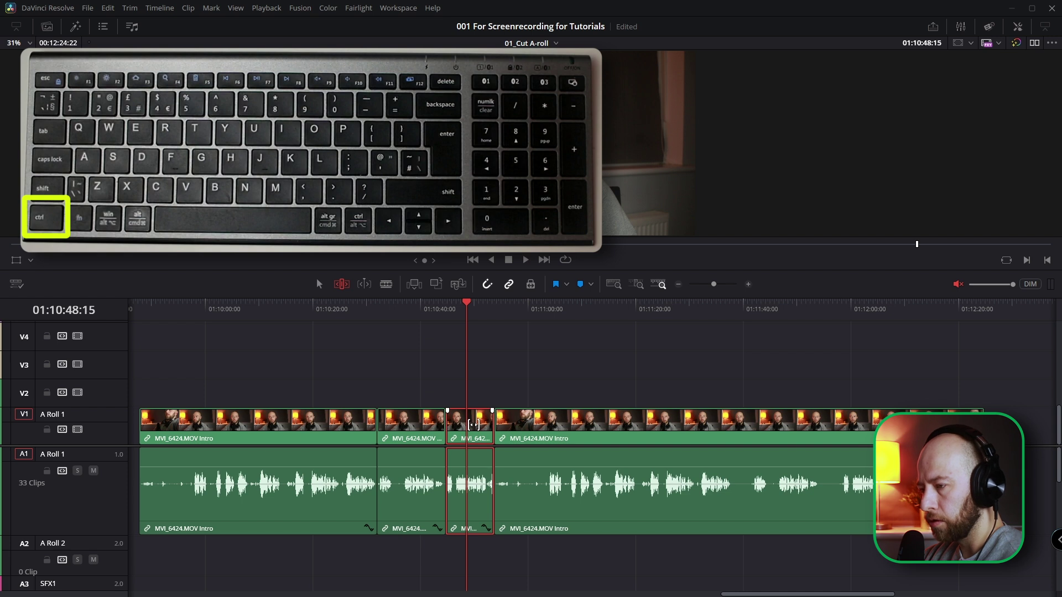
{"action": "key", "text": "ctrl+s"}
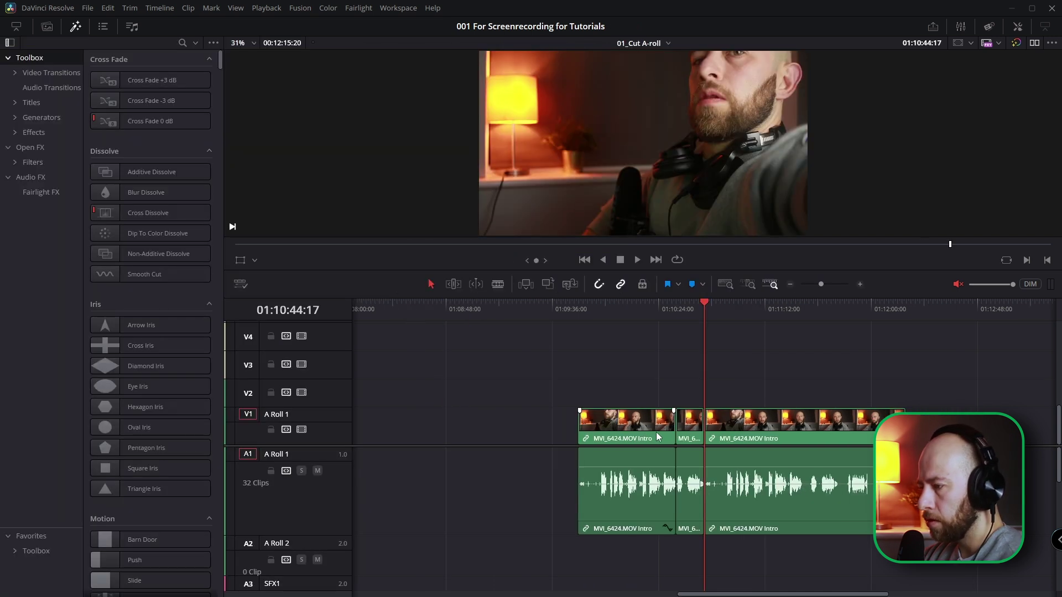
- Move one intro clip earlier and another later, leaving a gap, then clear the selection
{"action": "left_click", "coordinate": [626, 424]}
{"action": "left_click_drag", "start_coordinate": [626, 424], "coordinate": [605, 432]}
{"action": "left_click_drag", "start_coordinate": [746, 428], "coordinate": [841, 430]}
{"action": "scroll", "coordinate": [698, 444], "scroll_direction": "down", "scroll_amount": 3}
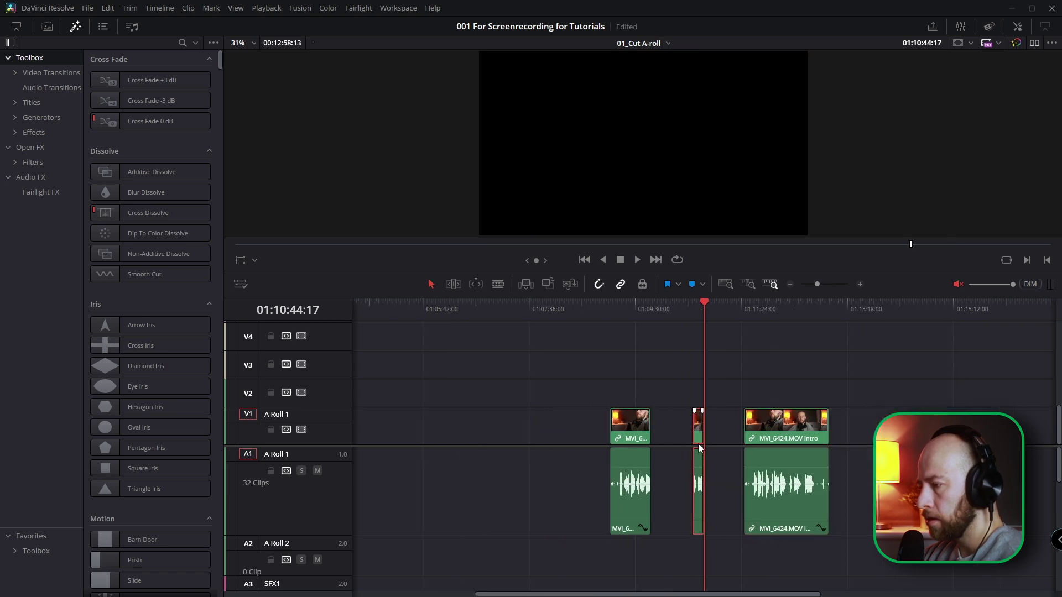
{"action": "scroll", "coordinate": [698, 444], "scroll_direction": "down", "scroll_amount": 5}
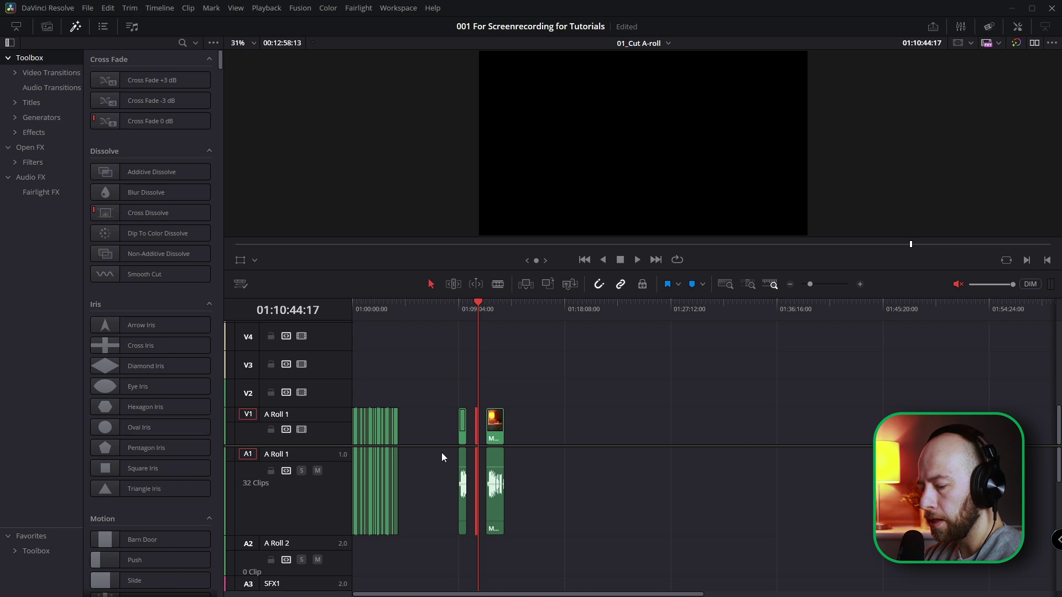
{"action": "key", "text": "Escape"}
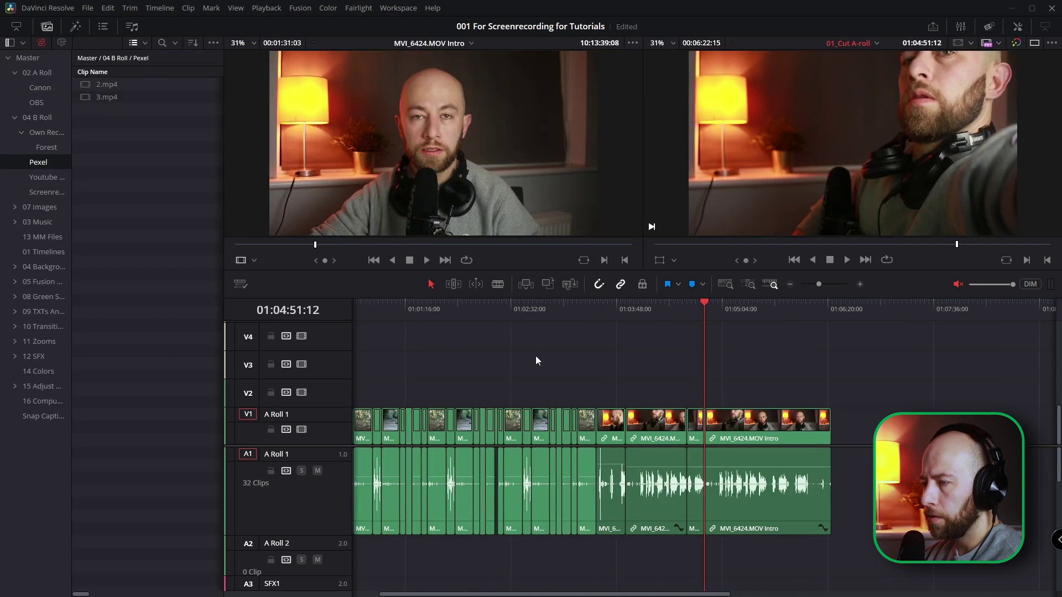
{"action": "mouse_move", "coordinate": [452, 104]}
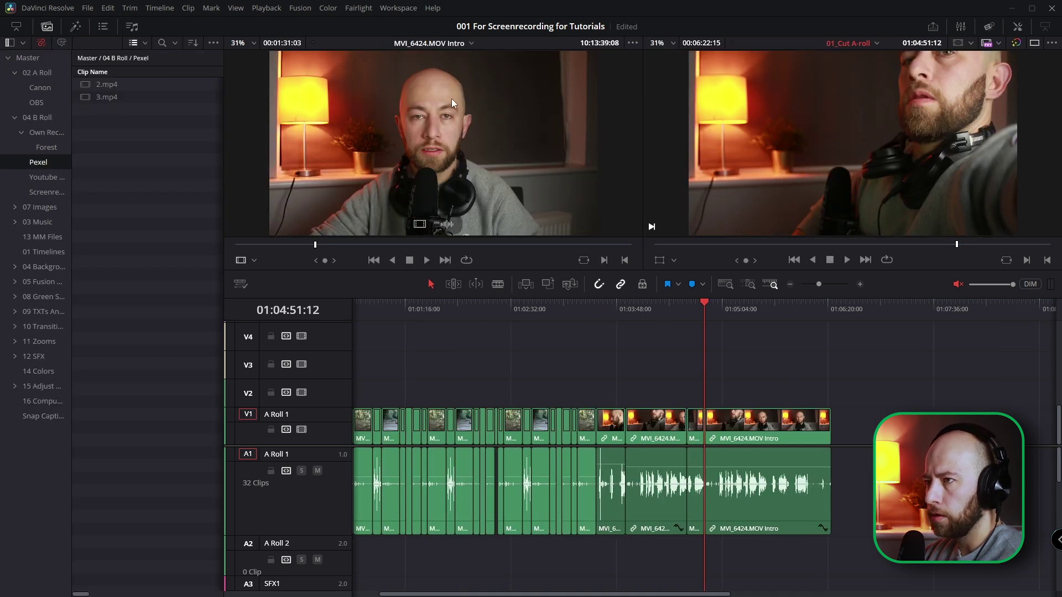
- Mark in and out points on the 2.mp4 beach clip and place it on the timeline
{"action": "left_click", "coordinate": [105, 86]}
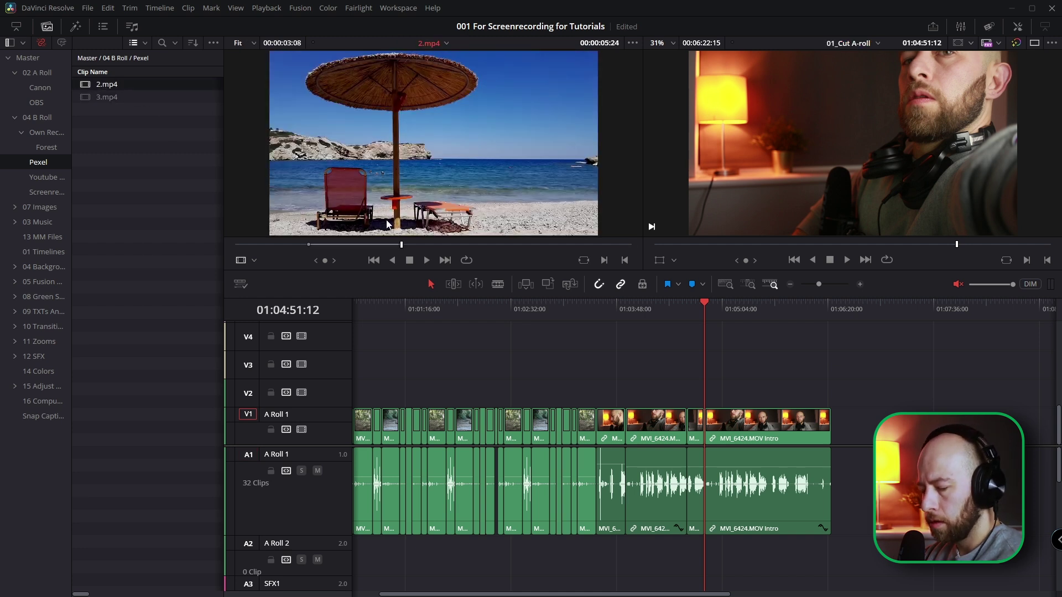
{"action": "left_click_drag", "start_coordinate": [396, 248], "coordinate": [368, 251]}
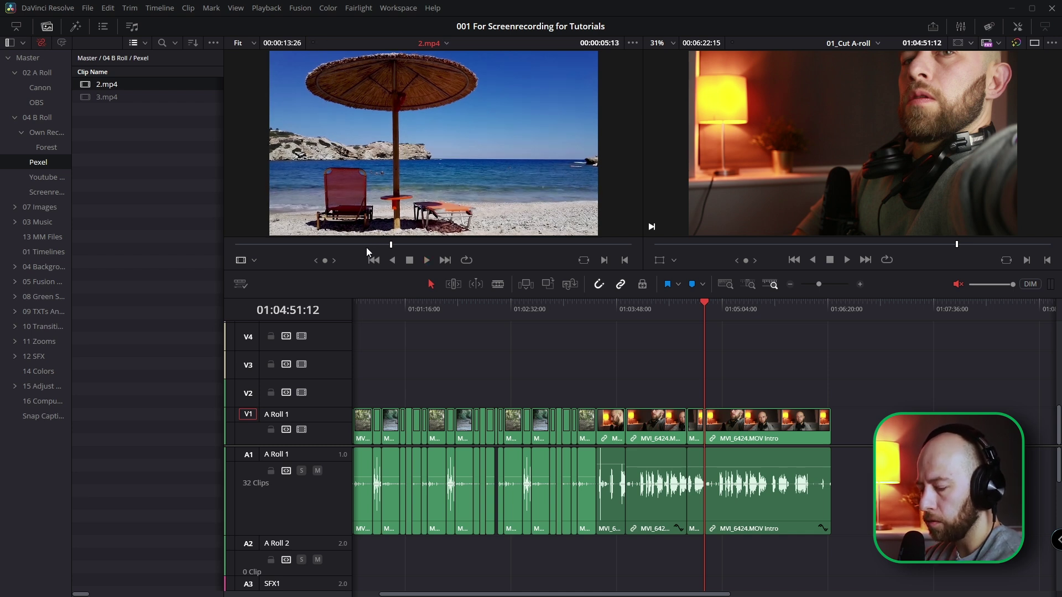
{"action": "key", "text": "i"}
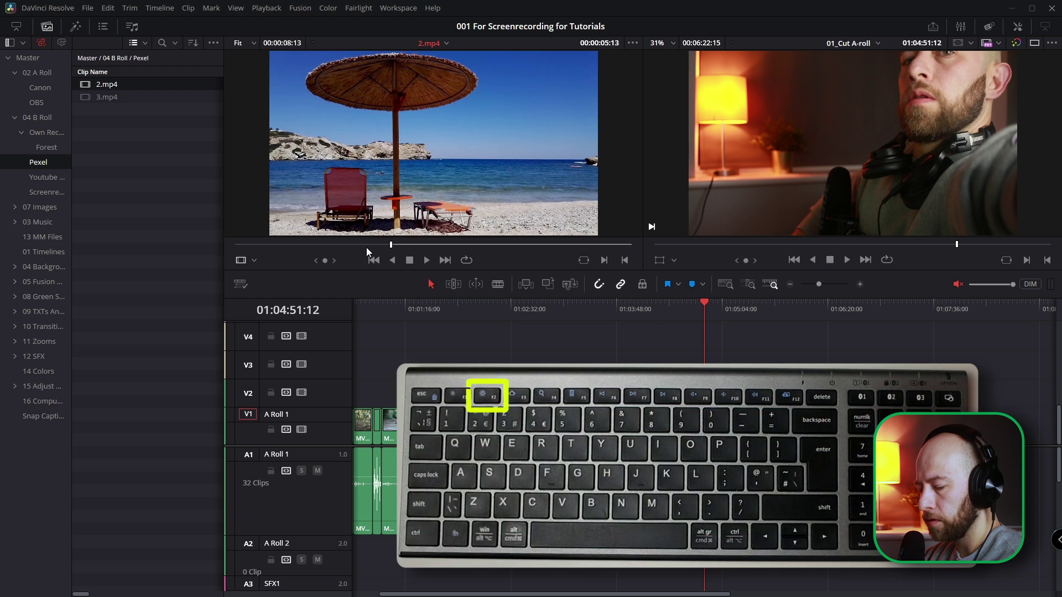
{"action": "key", "text": "space"}
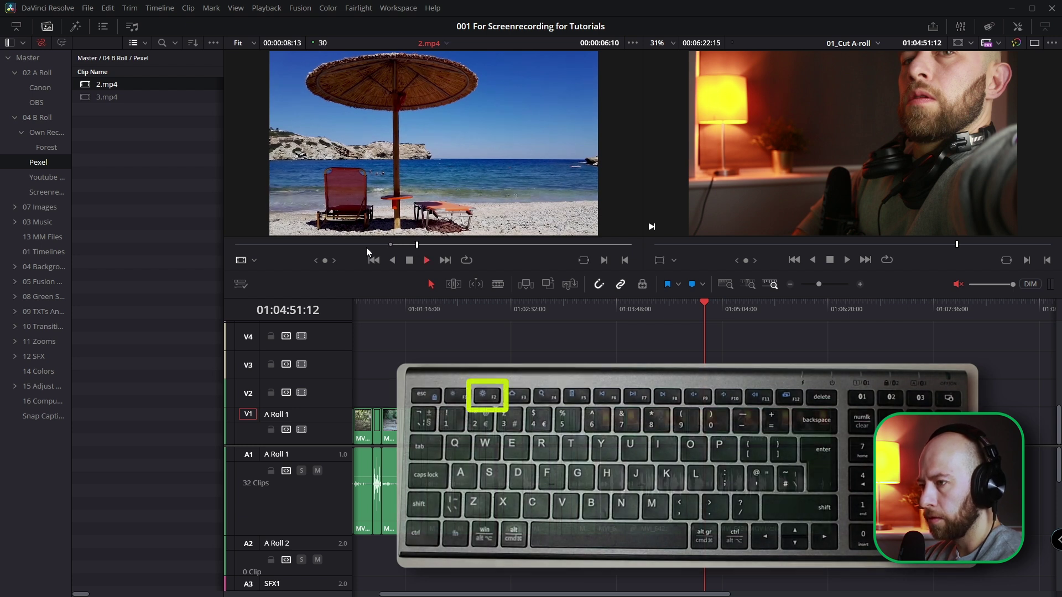
{"action": "key", "text": "space"}
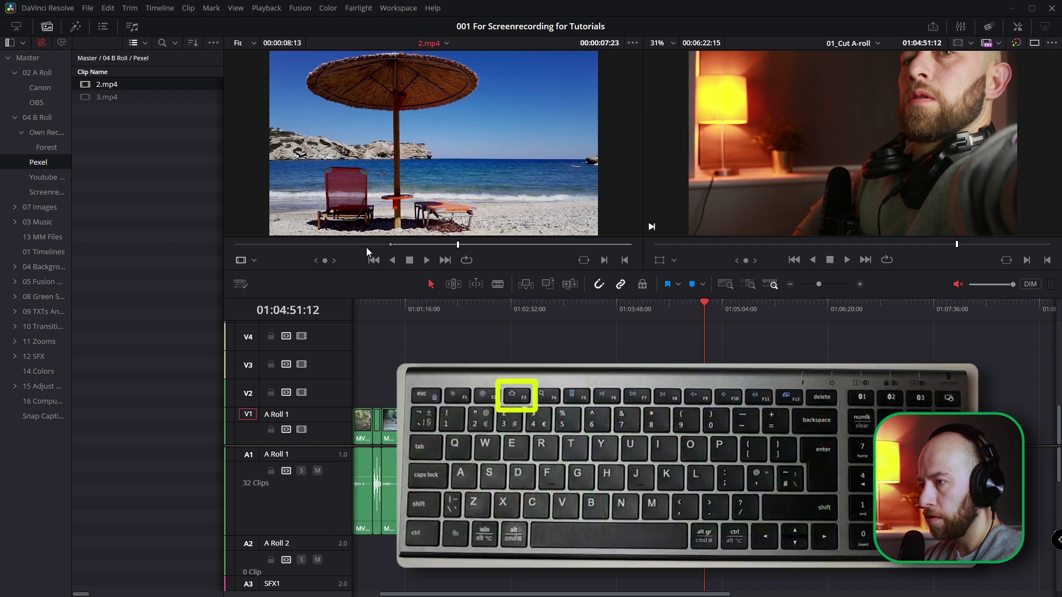
{"action": "key", "text": "o"}
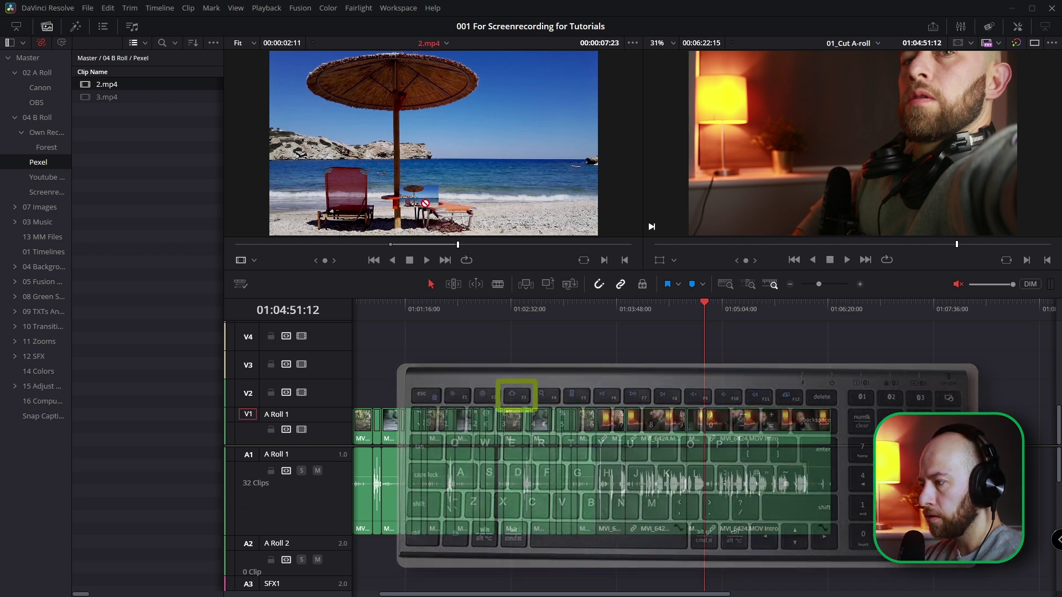
{"action": "left_click_drag", "start_coordinate": [411, 189], "coordinate": [701, 388]}
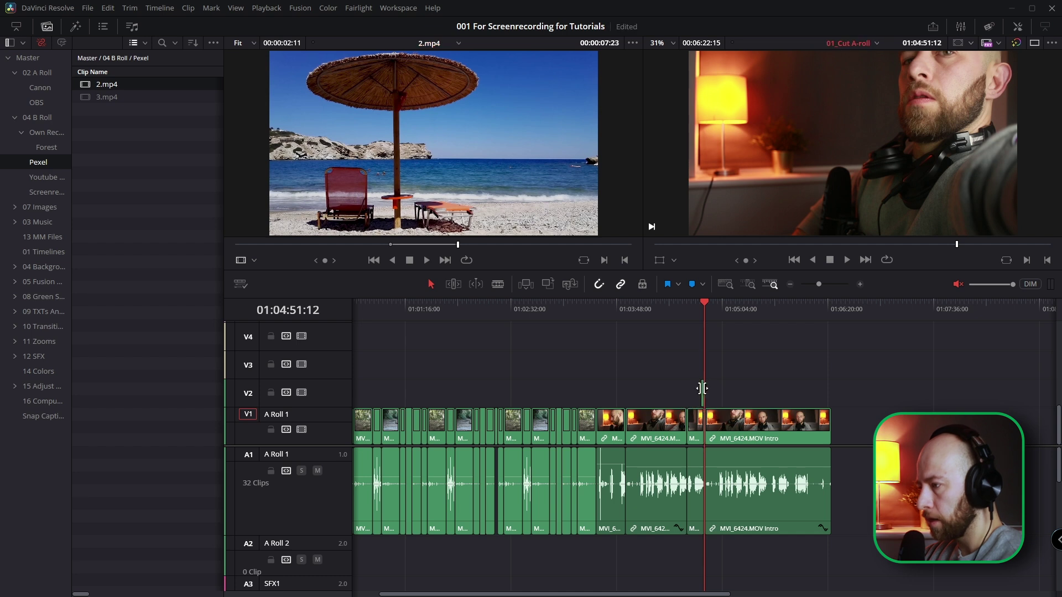
{"action": "key", "text": "ctrl+equal"}
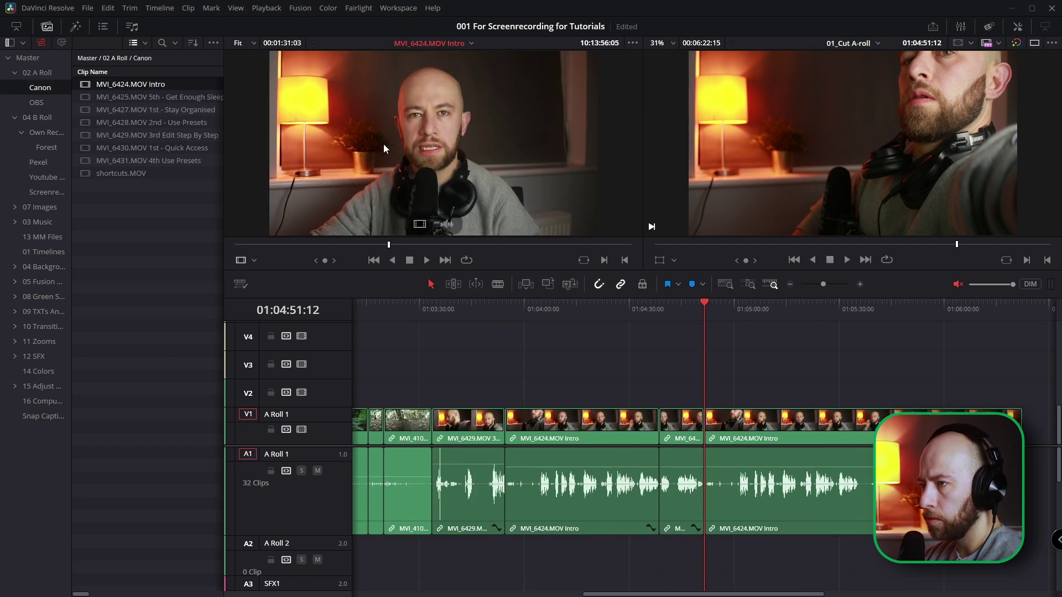
- Scrub the MVI_6424.MOV Intro preview back to an earlier point and fine-tune its position
{"action": "left_click", "coordinate": [386, 245]}
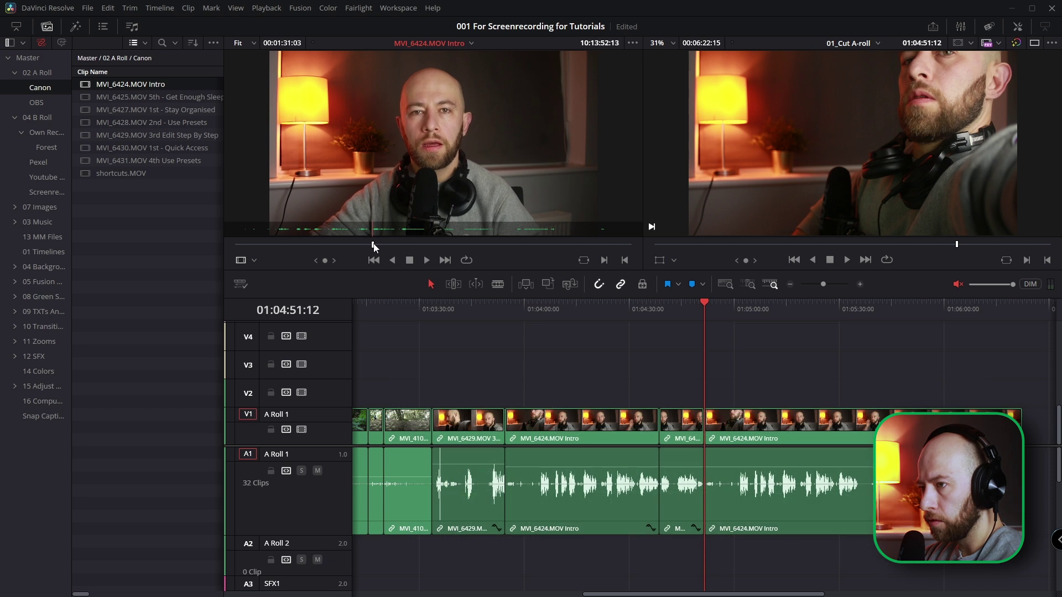
{"action": "mouse_move", "coordinate": [398, 247]}
{"action": "left_mouse_down"}
{"action": "mouse_move", "coordinate": [336, 247]}
{"action": "mouse_move", "coordinate": [332, 260]}
{"action": "left_mouse_up"}
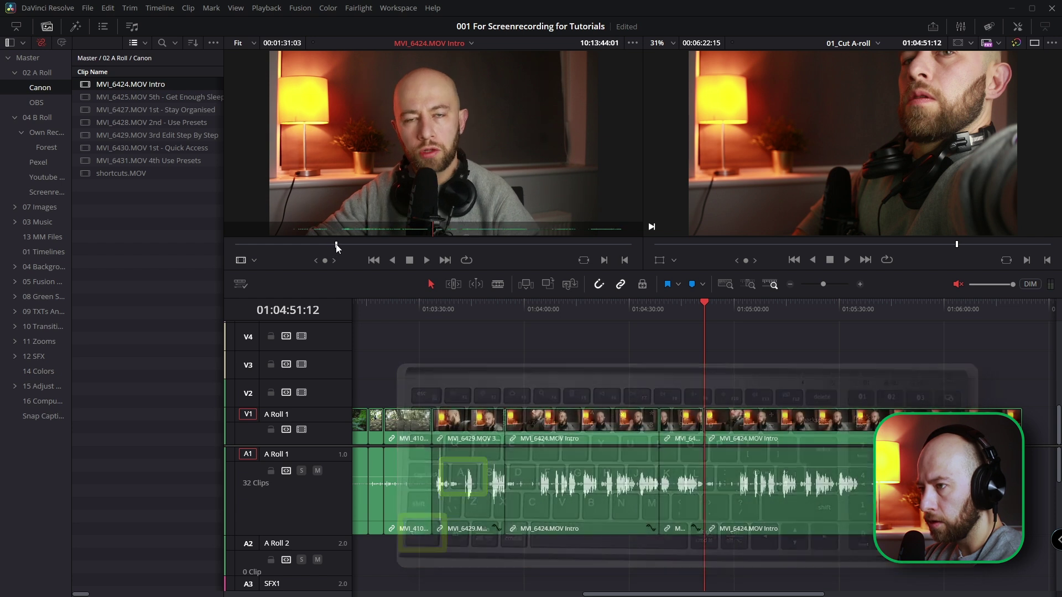
{"action": "left_click_drag", "start_coordinate": [340, 247], "coordinate": [335, 248]}
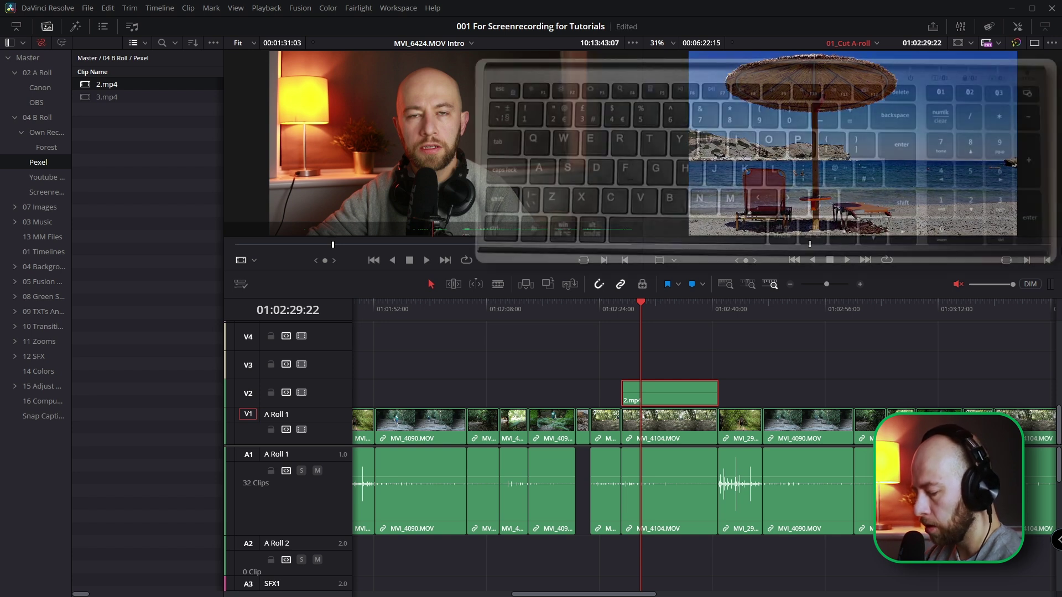
- Raise the 2.mp4 clip to V4 with Alt+Up, then return it to V2
{"action": "key", "text": "alt+Up"}
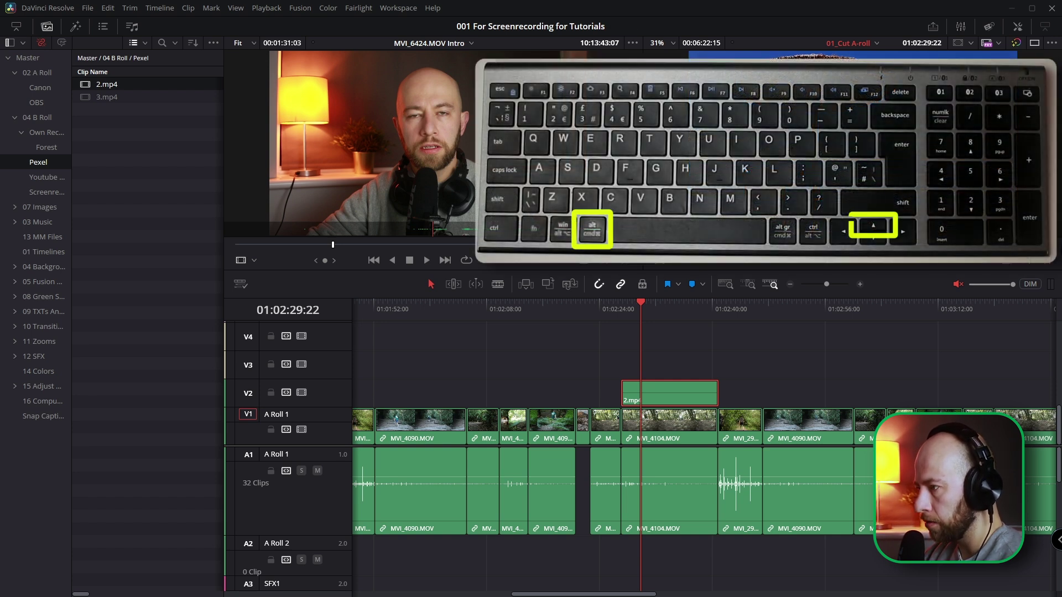
{"action": "key", "text": "alt+Up"}
{"action": "key", "text": "alt+Up"}
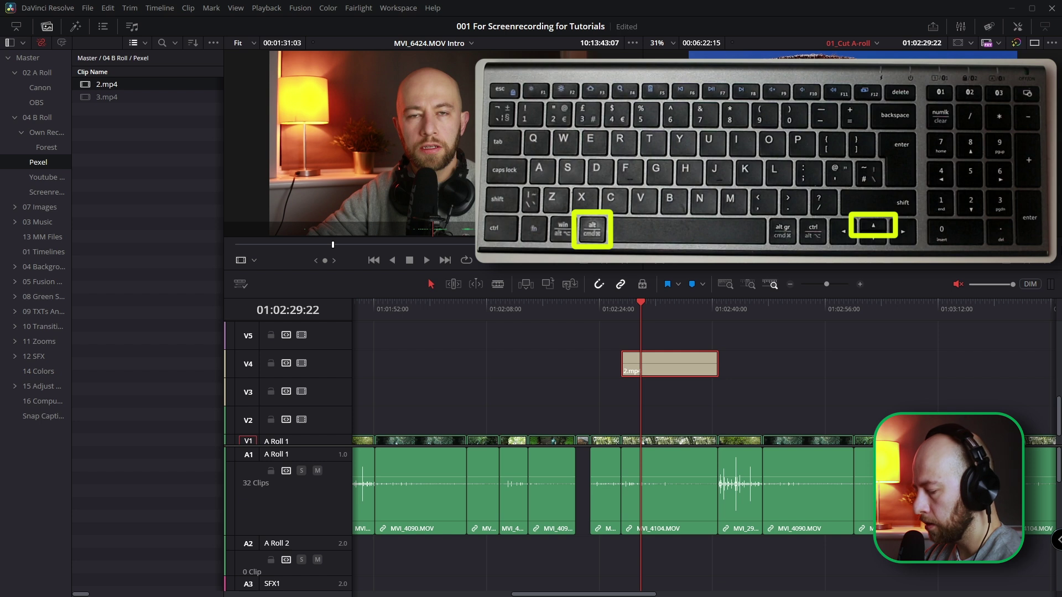
{"action": "key", "text": "alt+Down"}
{"action": "key", "text": "alt+Down"}
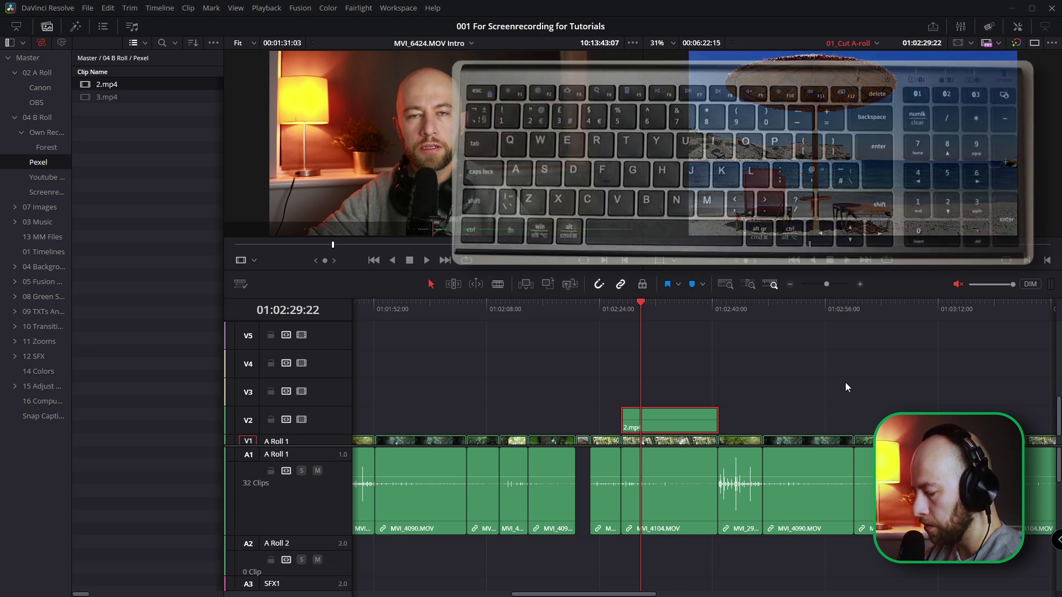
- Nudge 2.mp4 later and earlier by single and multi-frame steps, then drag a copy later
{"action": "key", "text": "period"}
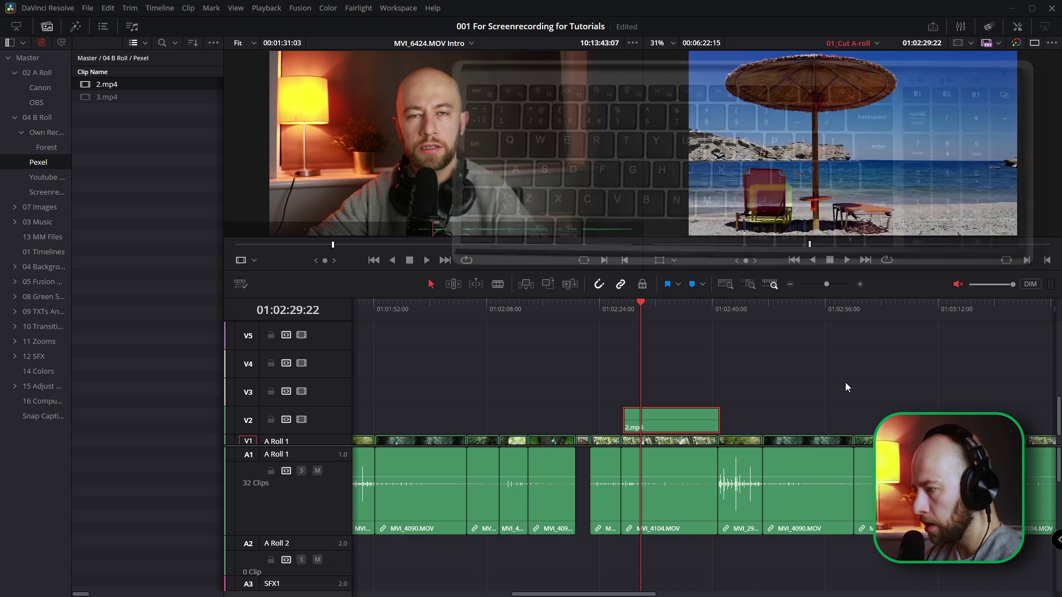
{"action": "key", "text": "period"}
{"action": "key", "text": "period"}
{"action": "key", "text": "period"}
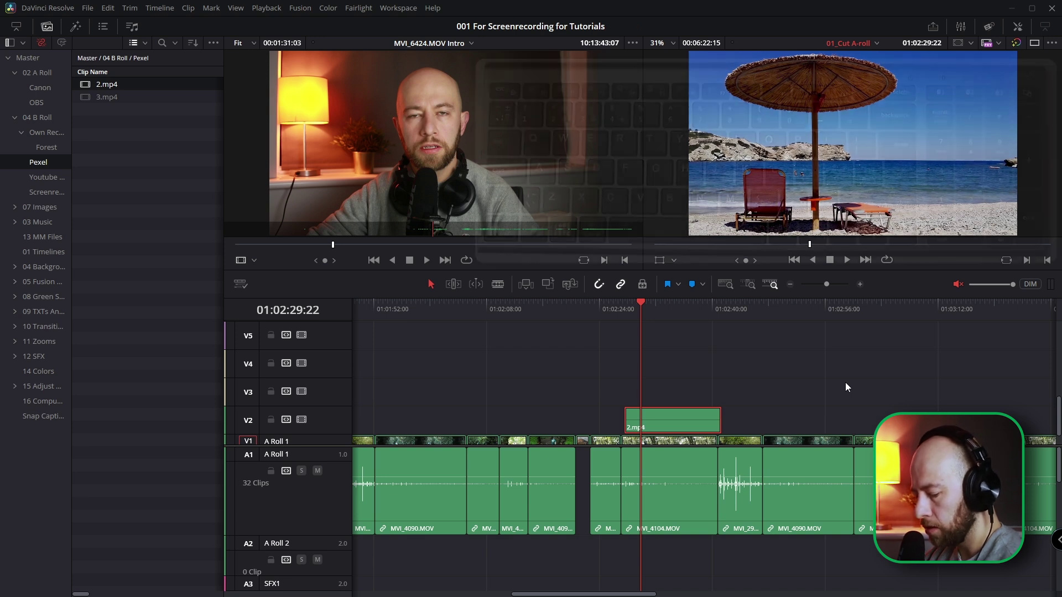
{"action": "key", "text": "shift+period"}
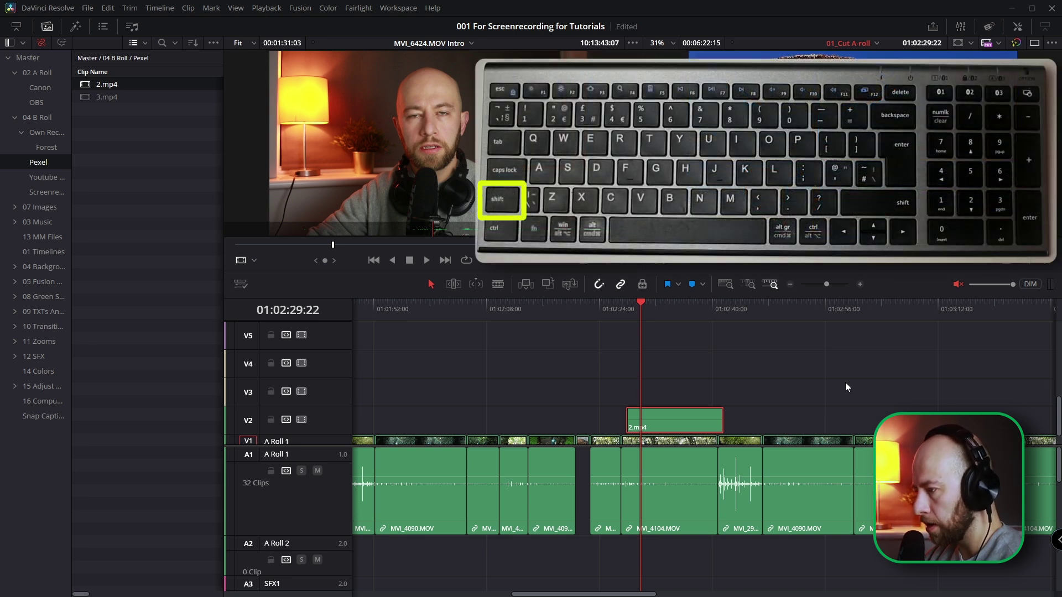
{"action": "key", "text": "shift+period"}
{"action": "key", "text": "shift+period"}
{"action": "key", "text": "shift+comma"}
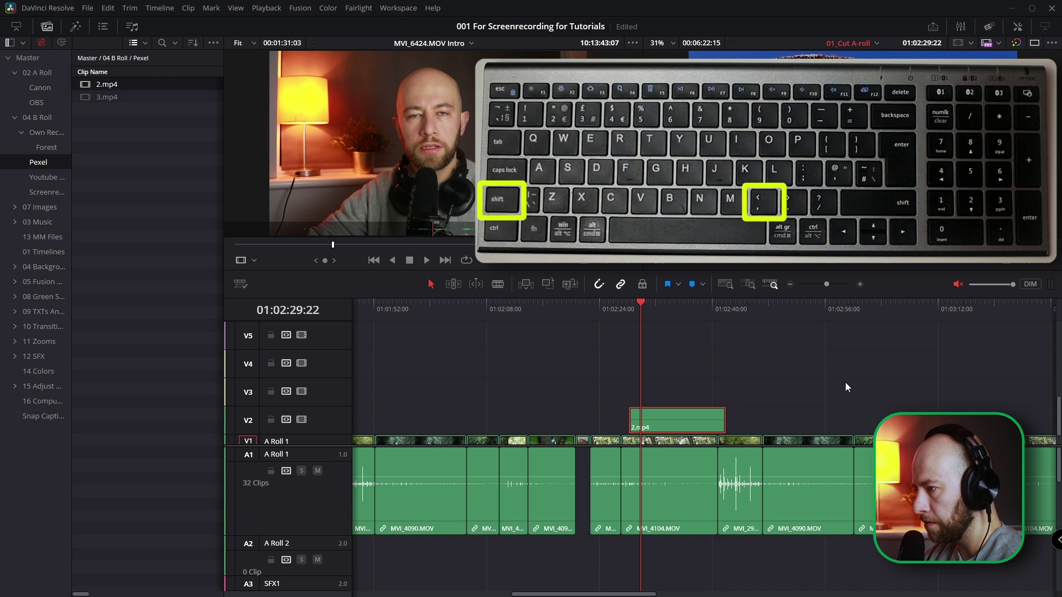
{"action": "key", "text": "shift+comma"}
{"action": "key", "text": "shift+comma"}
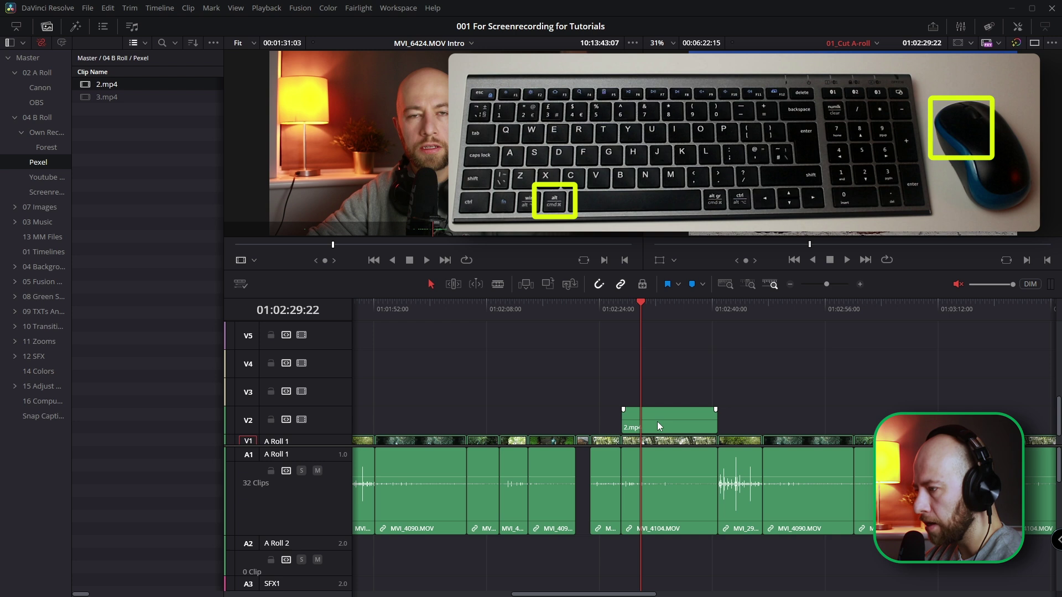
{"action": "mouse_move", "coordinate": [658, 426]}
{"action": "left_mouse_down"}
{"action": "mouse_move", "coordinate": [676, 380]}
{"action": "mouse_move", "coordinate": [795, 413]}
{"action": "left_mouse_up"}
- Place the 2.mp4 copy later on V2 and select among the MVI_4097 and MVI_4099 clips
{"action": "left_click", "coordinate": [601, 309]}
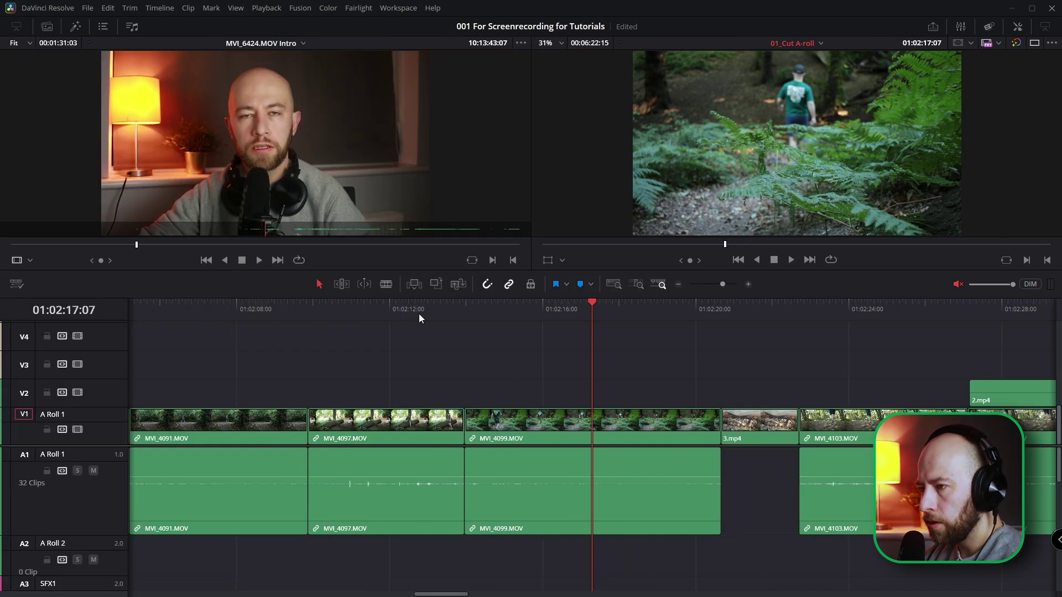
{"action": "left_click_drag", "start_coordinate": [418, 314], "coordinate": [357, 324]}
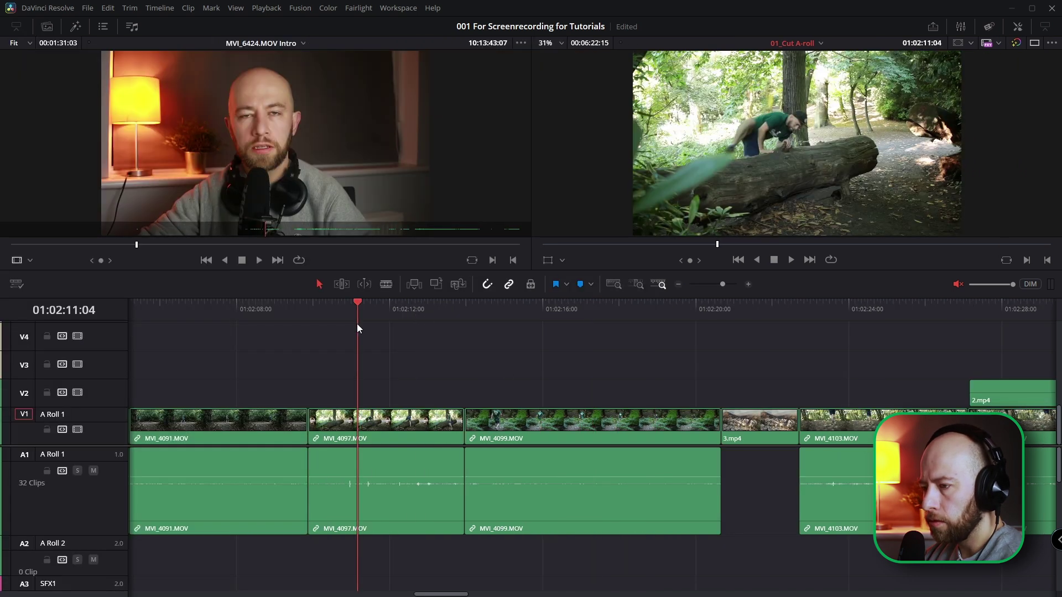
{"action": "left_click", "coordinate": [408, 427]}
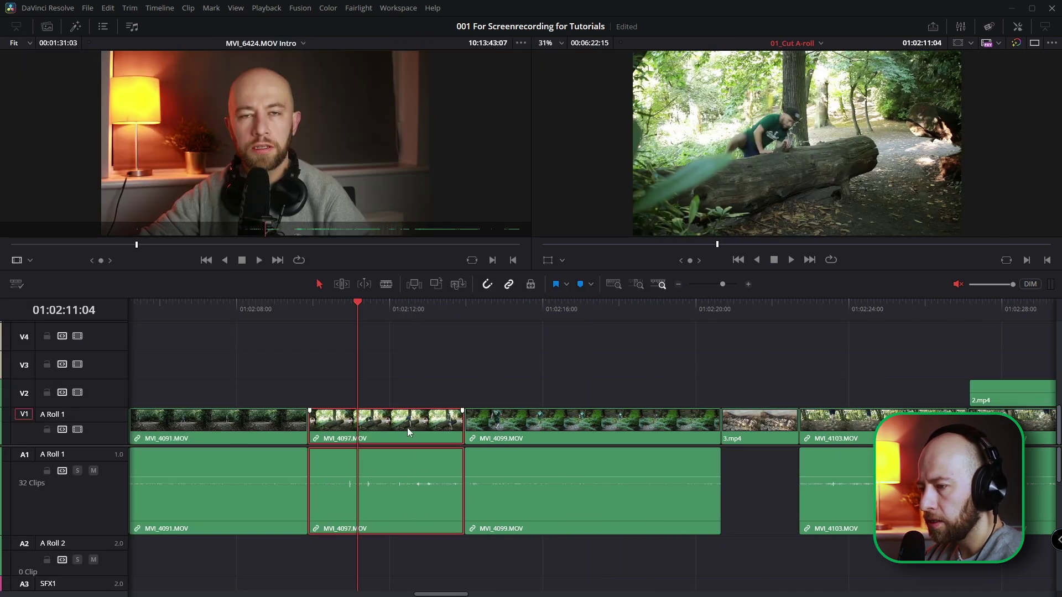
{"action": "left_click", "coordinate": [562, 427]}
- Swap MVI_4097 with the following MVI_4099, then swap it back before it
{"action": "left_click_drag", "start_coordinate": [374, 305], "coordinate": [381, 308]}
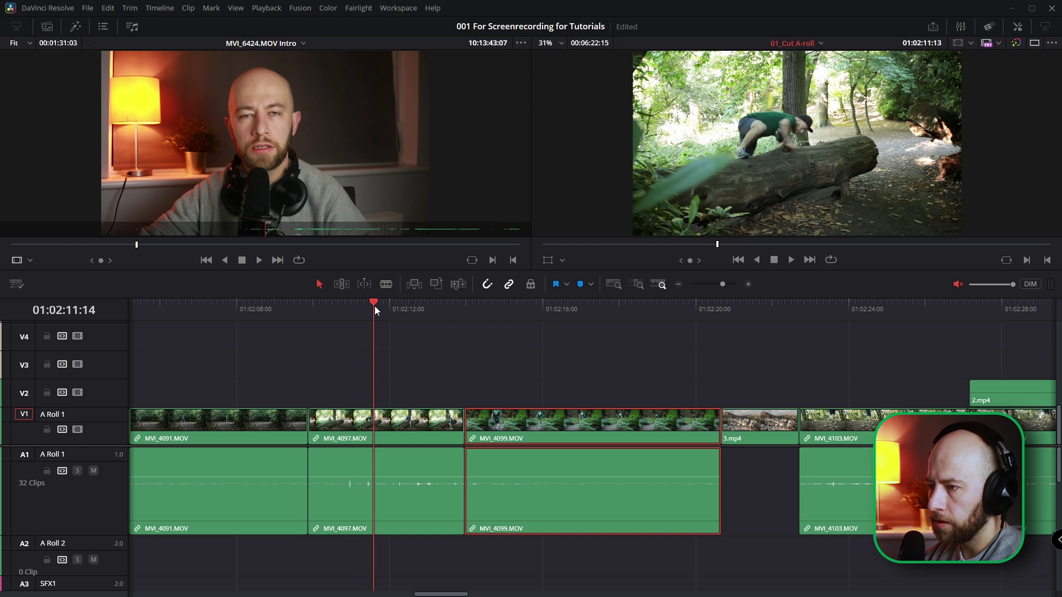
{"action": "left_click", "coordinate": [417, 424]}
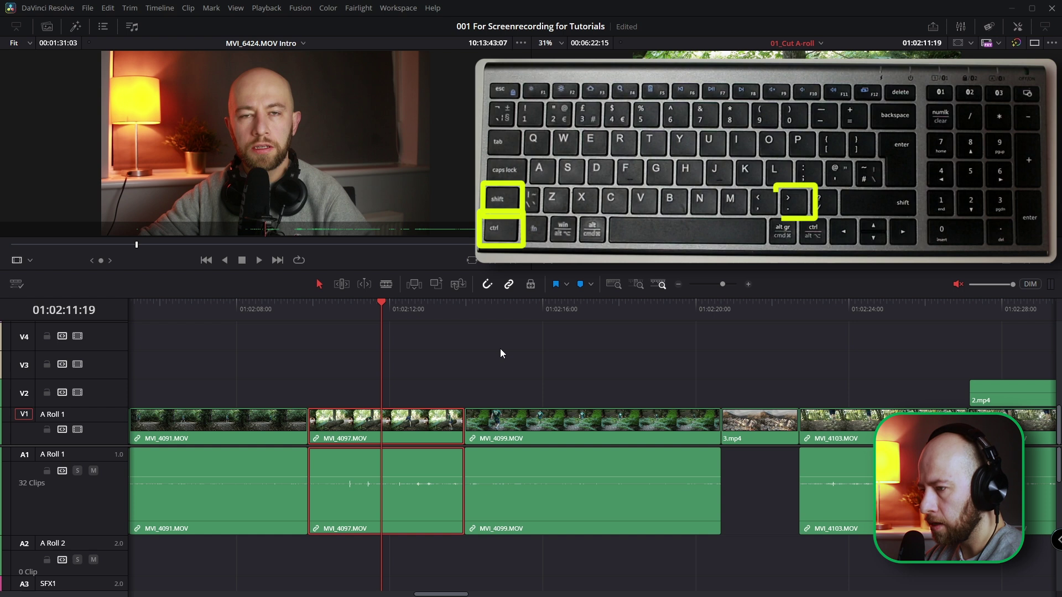
{"action": "key", "text": "ctrl+shift+period"}
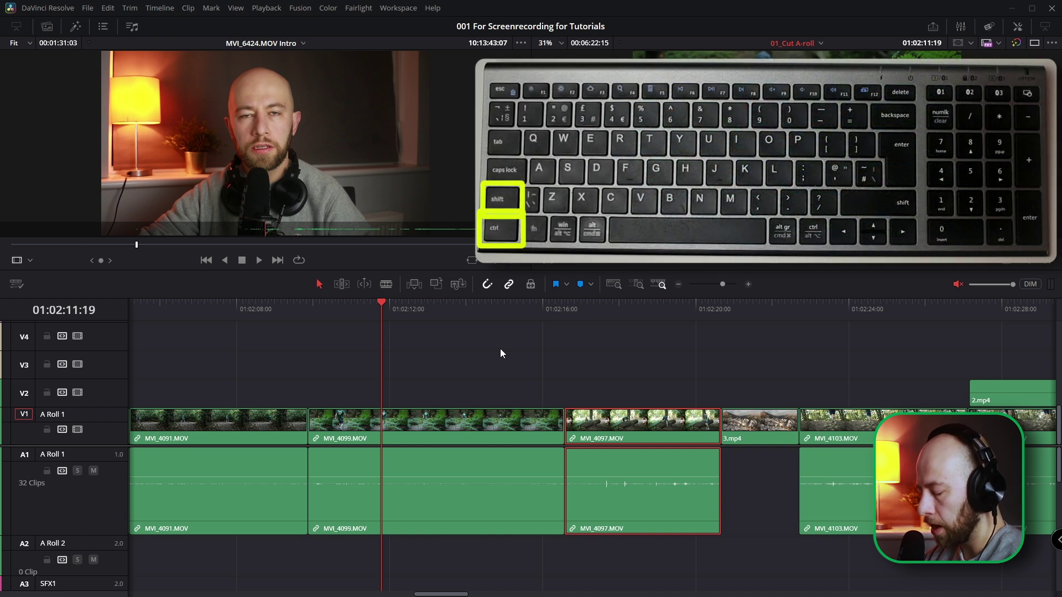
{"action": "key", "text": "ctrl+shift+comma"}
{"action": "left_click", "coordinate": [553, 306]}
{"action": "scroll", "coordinate": [552, 307], "scroll_direction": "down", "scroll_amount": 3}
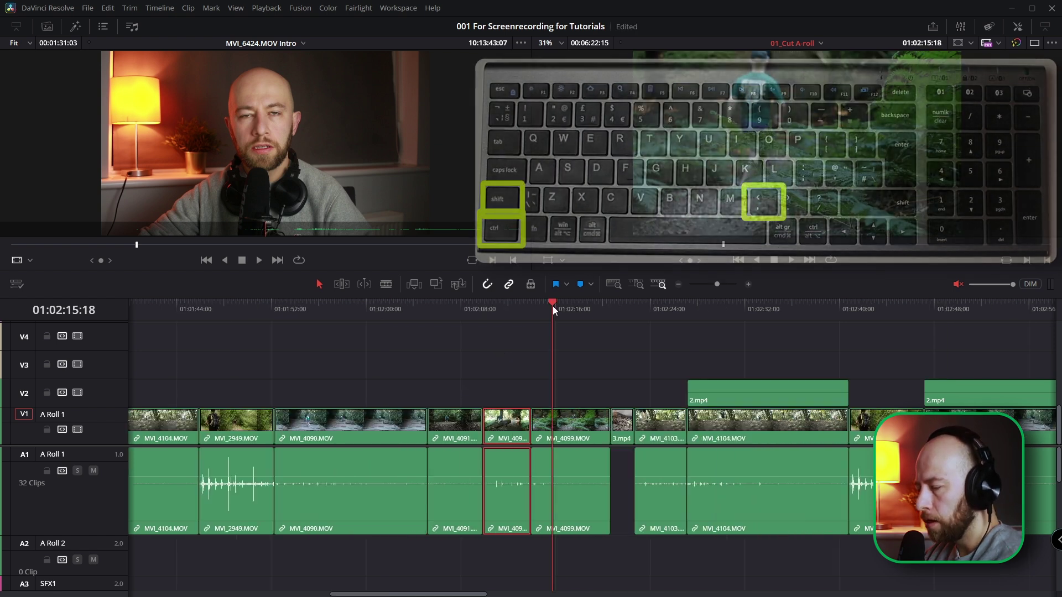
- Select all clips after the playhead with Alt+Y and push them right to open space
{"action": "left_click_drag", "start_coordinate": [556, 308], "coordinate": [609, 318]}
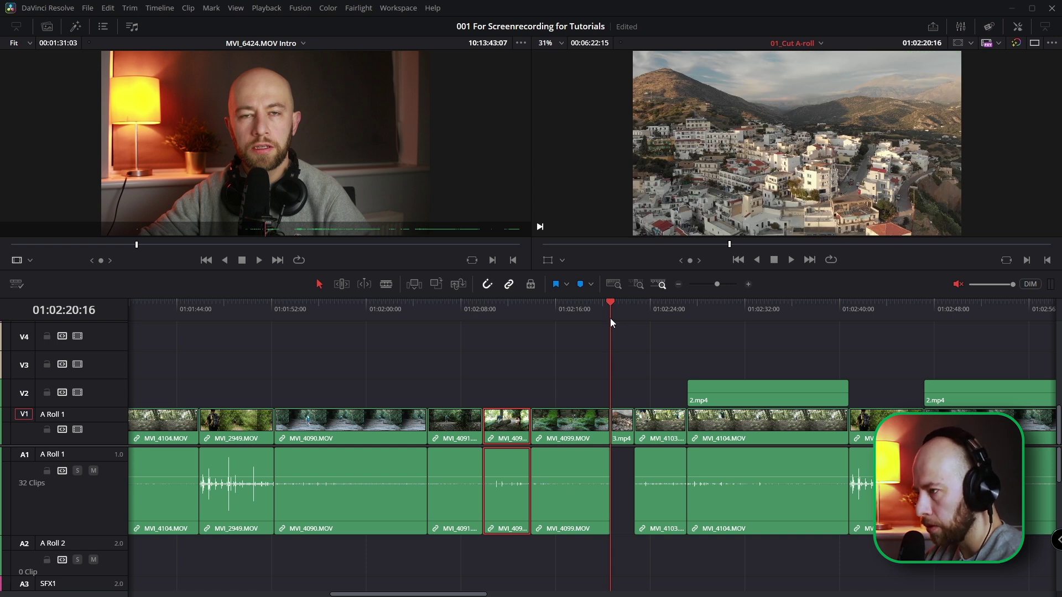
{"action": "mouse_move", "coordinate": [609, 314]}
{"action": "left_mouse_down"}
{"action": "mouse_move", "coordinate": [549, 311]}
{"action": "mouse_move", "coordinate": [610, 322]}
{"action": "left_mouse_up"}
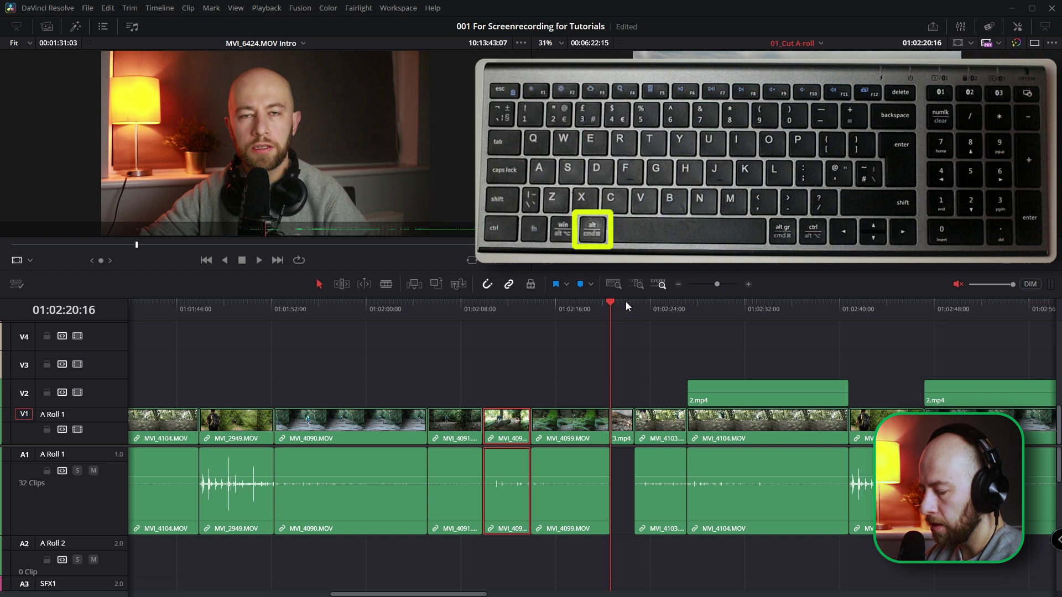
{"action": "key", "text": "alt+y"}
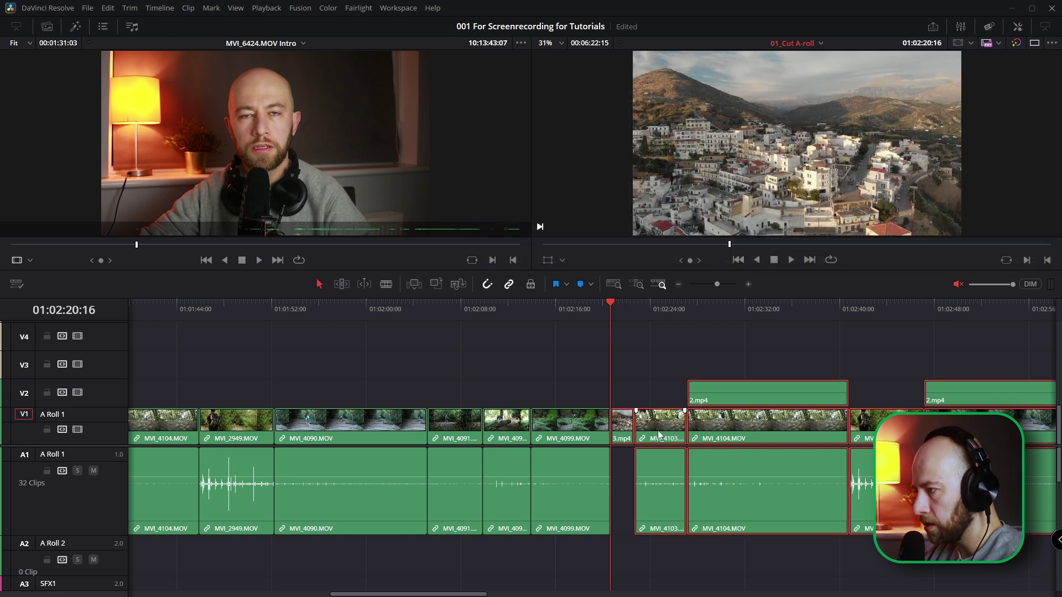
{"action": "scroll", "coordinate": [661, 424], "scroll_direction": "down", "scroll_amount": 2}
{"action": "scroll", "coordinate": [661, 423], "scroll_direction": "down", "scroll_amount": 2}
{"action": "scroll", "coordinate": [662, 423], "scroll_direction": "down", "scroll_amount": 2}
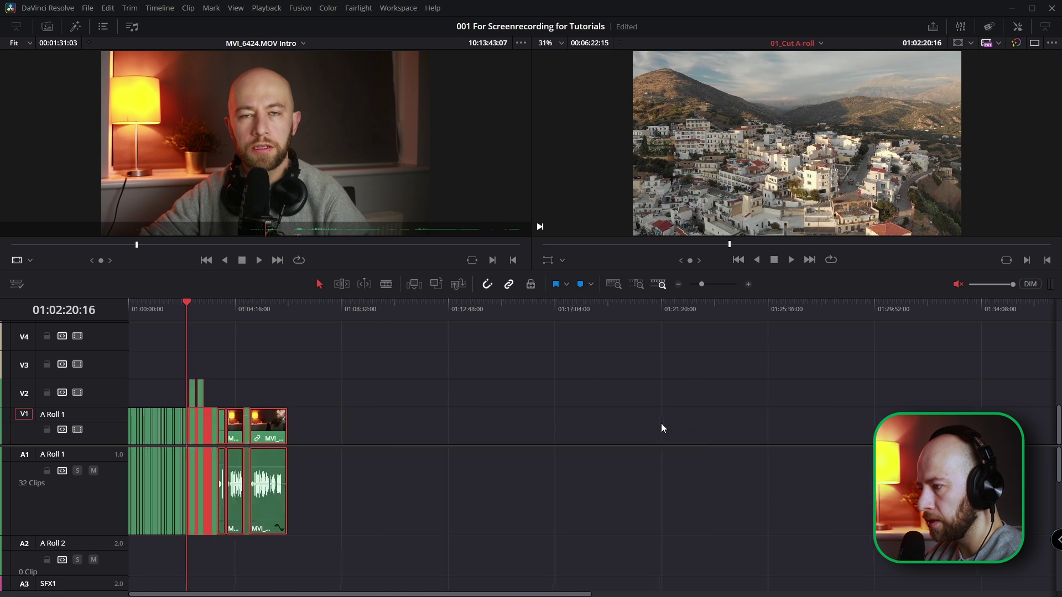
{"action": "scroll", "coordinate": [661, 423], "scroll_direction": "up", "scroll_amount": 2}
{"action": "scroll", "coordinate": [660, 422], "scroll_direction": "up", "scroll_amount": 2}
{"action": "scroll", "coordinate": [655, 422], "scroll_direction": "up", "scroll_amount": 2}
{"action": "scroll", "coordinate": [656, 422], "scroll_direction": "up", "scroll_amount": 2}
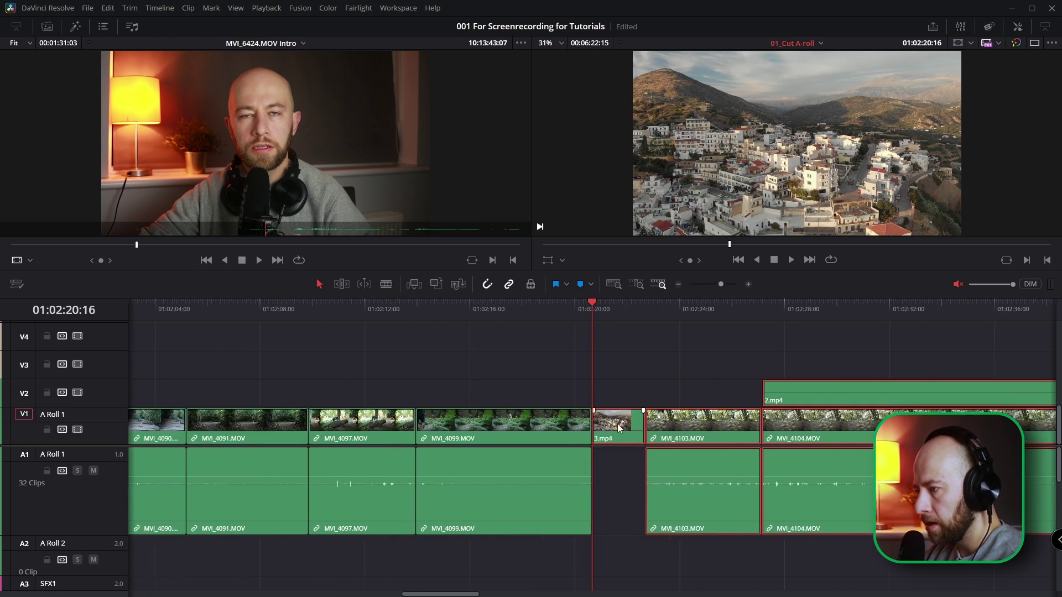
{"action": "left_click_drag", "start_coordinate": [612, 426], "coordinate": [790, 425]}
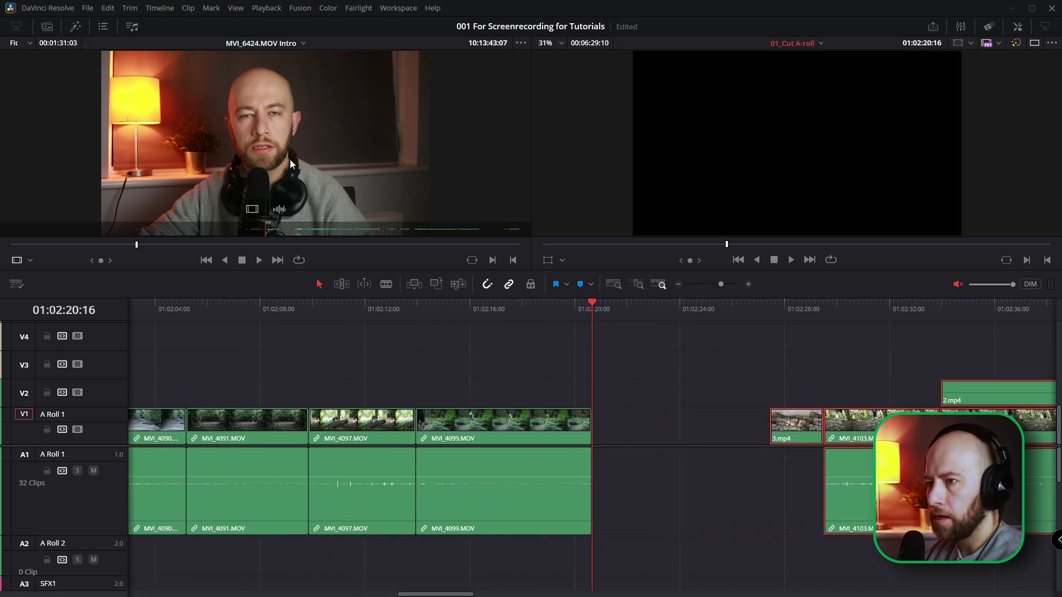
- Insert a short MVI_6424 Intro piece at the playhead and delete the gap after it
{"action": "key", "text": "i"}
{"action": "key", "text": "space"}
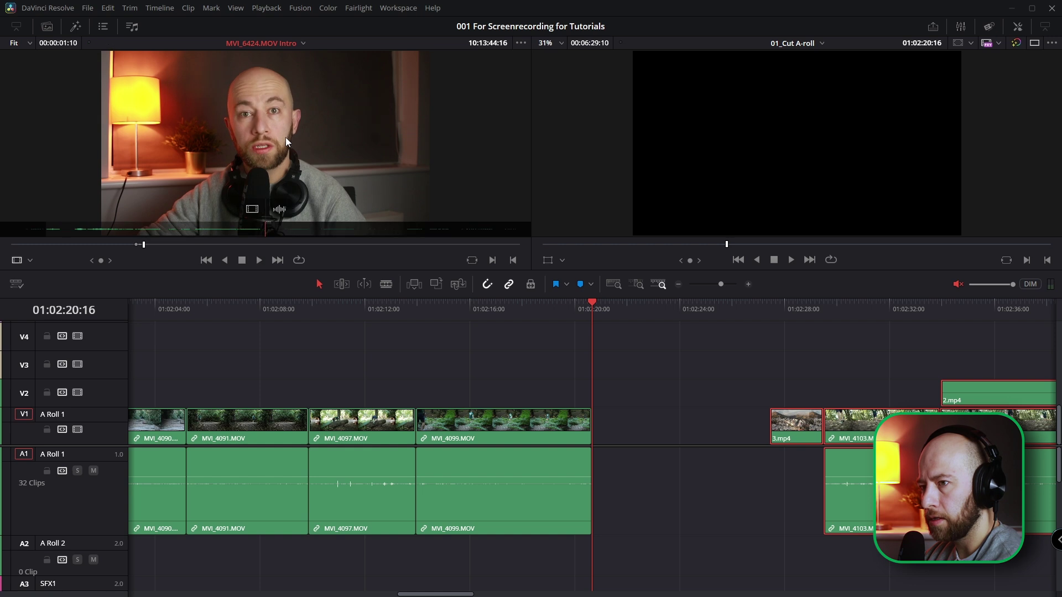
{"action": "left_click_drag", "start_coordinate": [251, 210], "coordinate": [592, 432]}
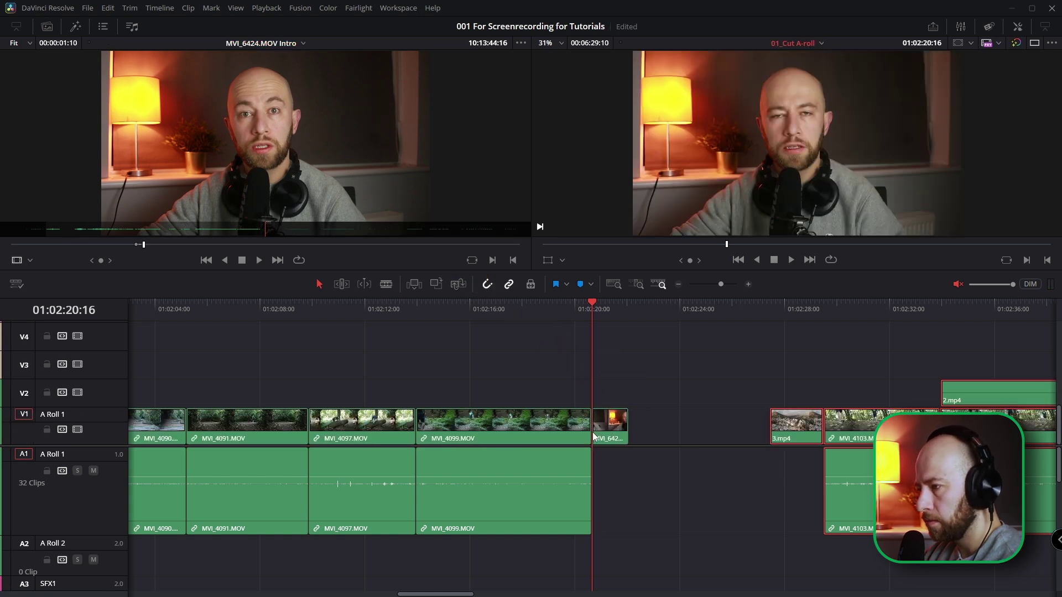
{"action": "left_click", "coordinate": [658, 429]}
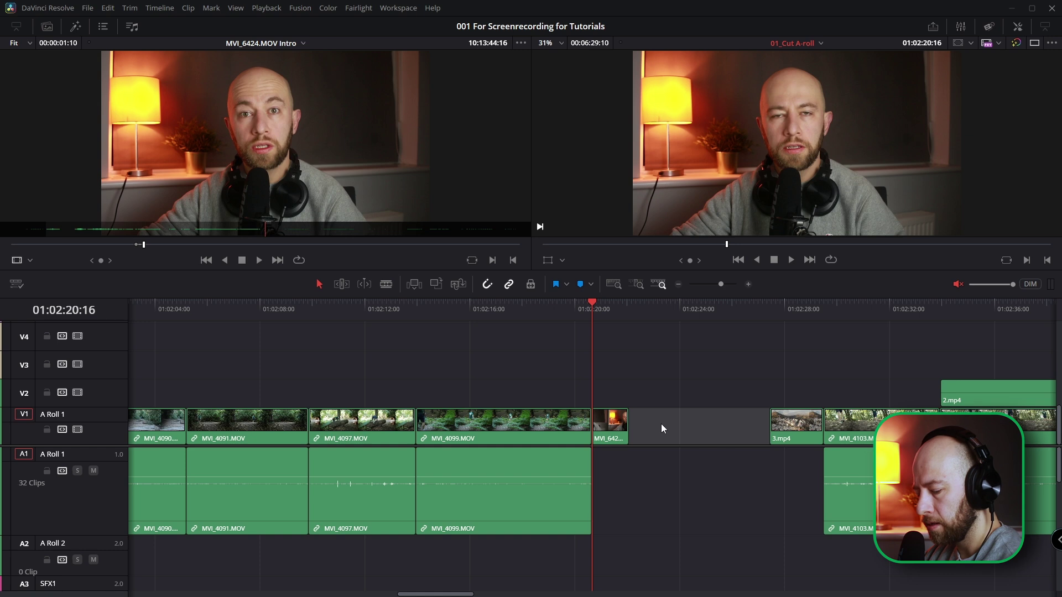
{"action": "key", "text": "Delete"}
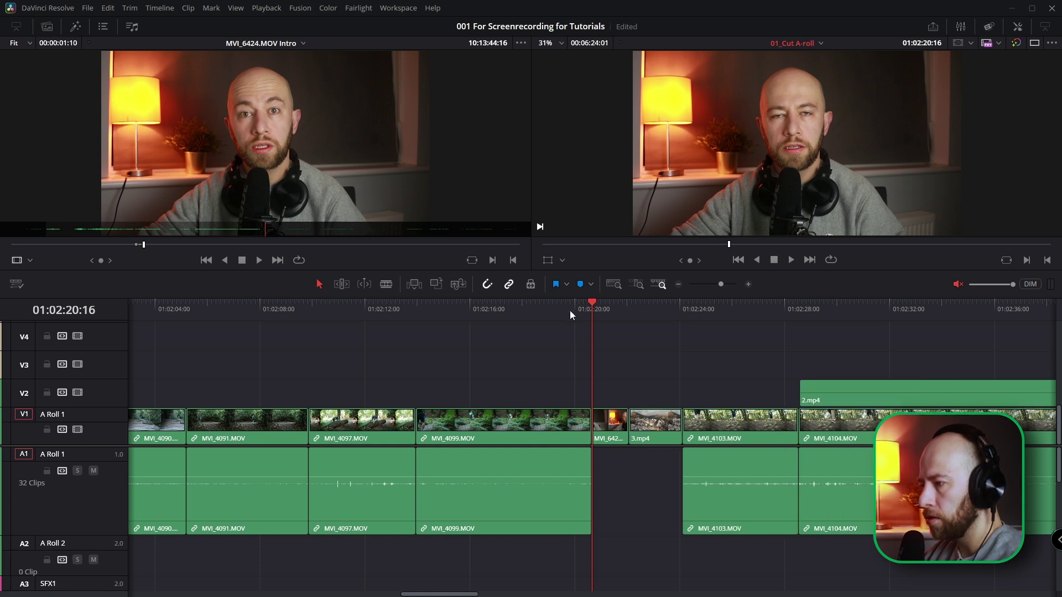
- Add markers at 01:02:16:10 and 01:02:17:11, opening Marker 2's edit dialog
{"action": "left_click", "coordinate": [482, 312]}
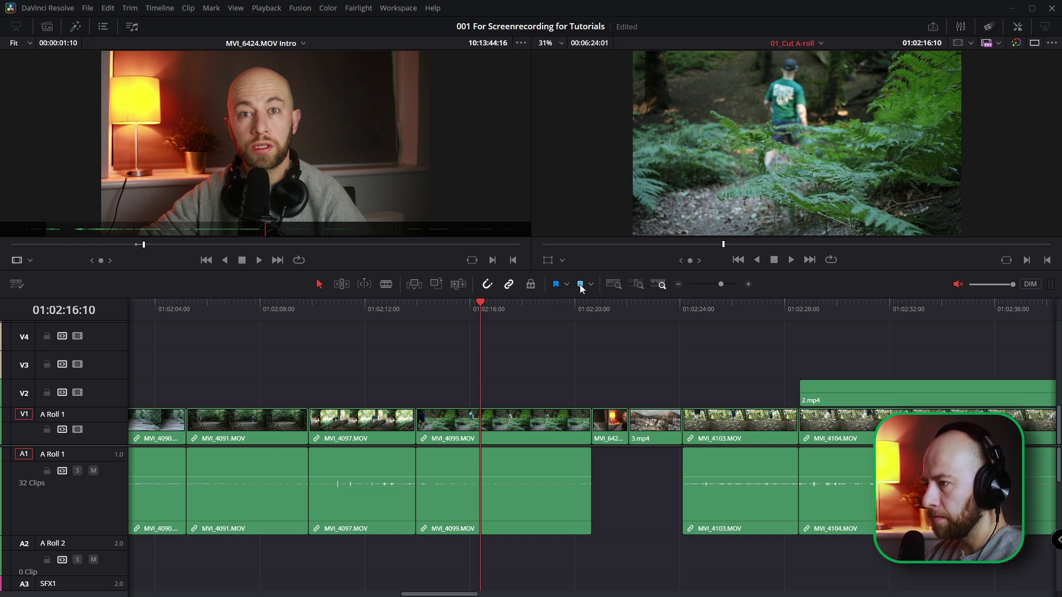
{"action": "key", "text": "m"}
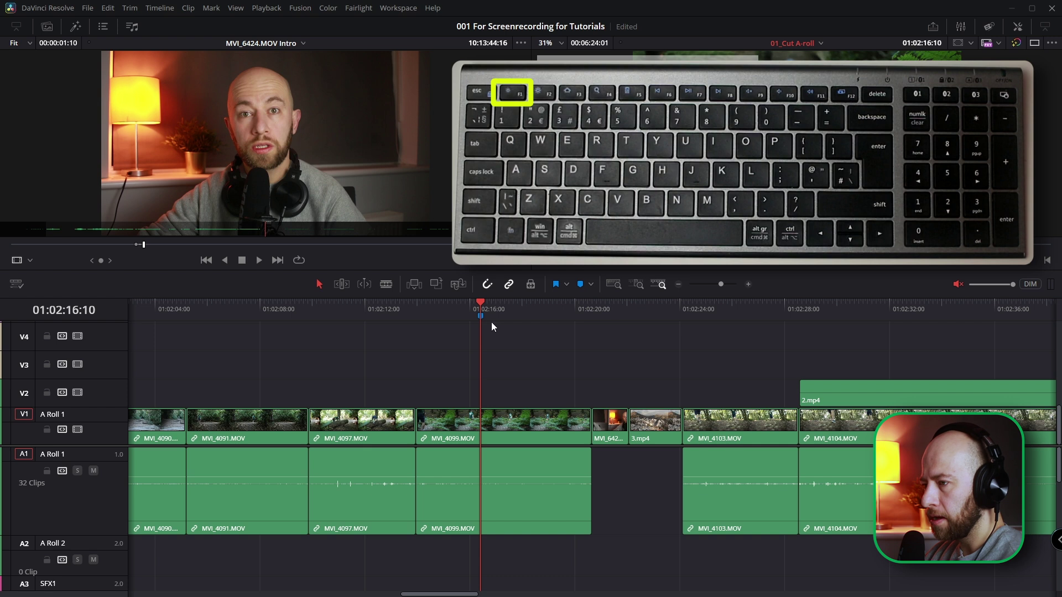
{"action": "left_click_drag", "start_coordinate": [481, 306], "coordinate": [509, 305]}
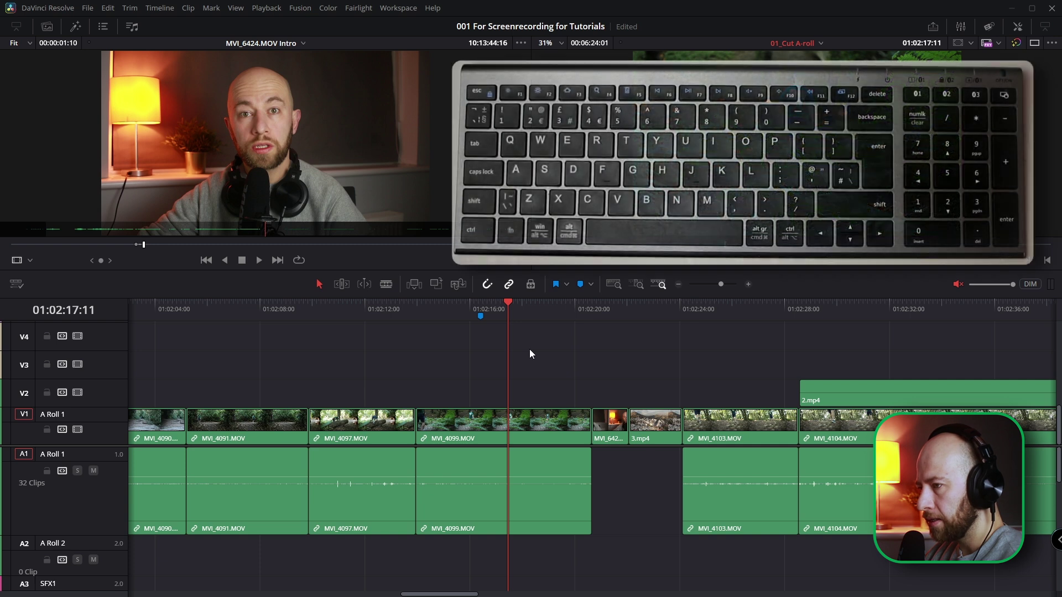
{"action": "key", "text": "m"}
{"action": "key", "text": "m"}
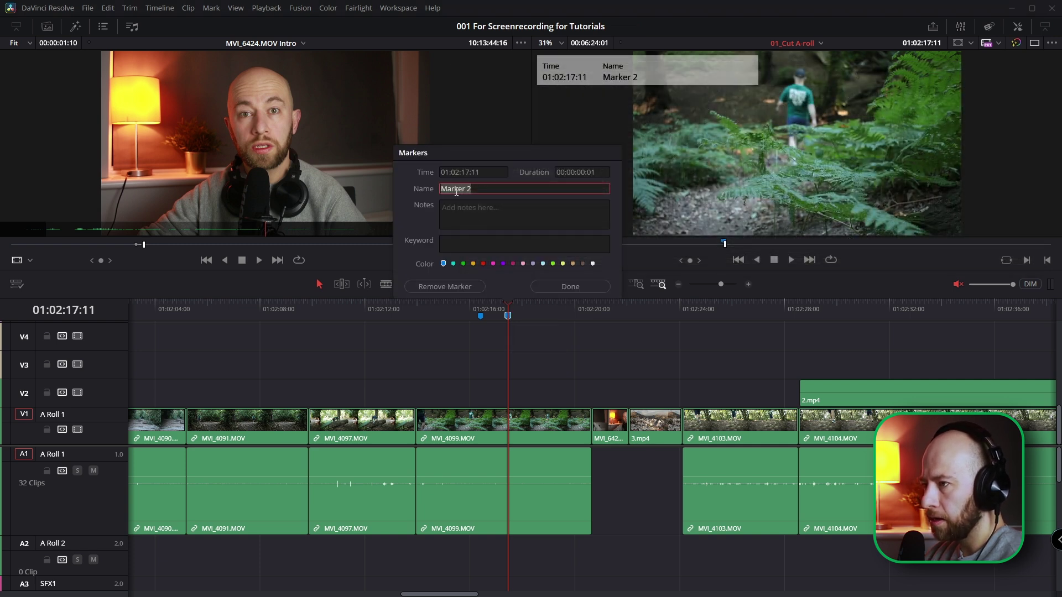
- Color Marker 2 lavender in the Markers dialog
{"action": "left_click", "coordinate": [486, 212]}
{"action": "left_click", "coordinate": [502, 264]}
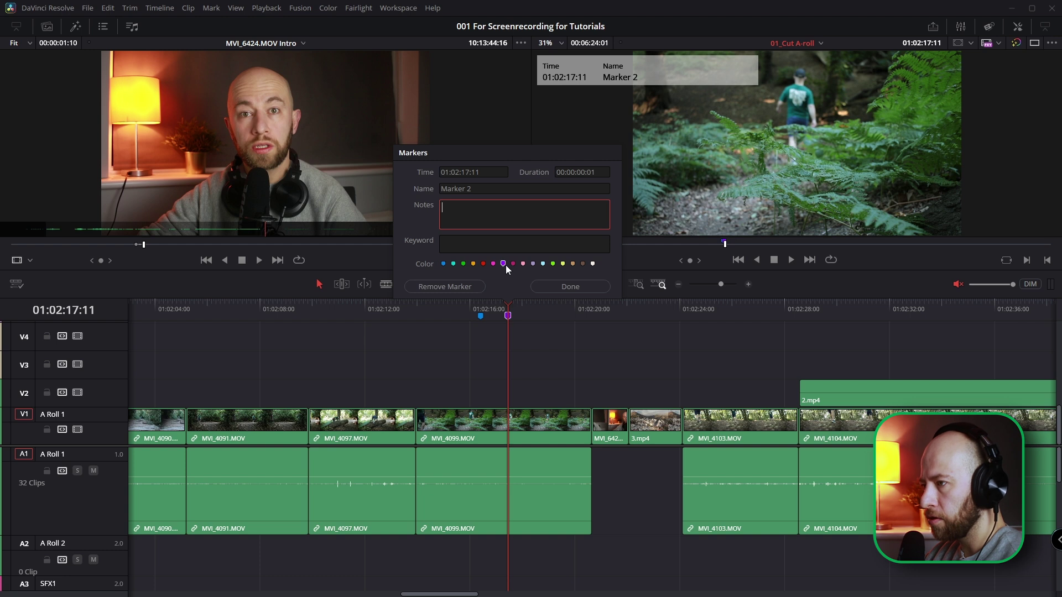
{"action": "left_click", "coordinate": [530, 263]}
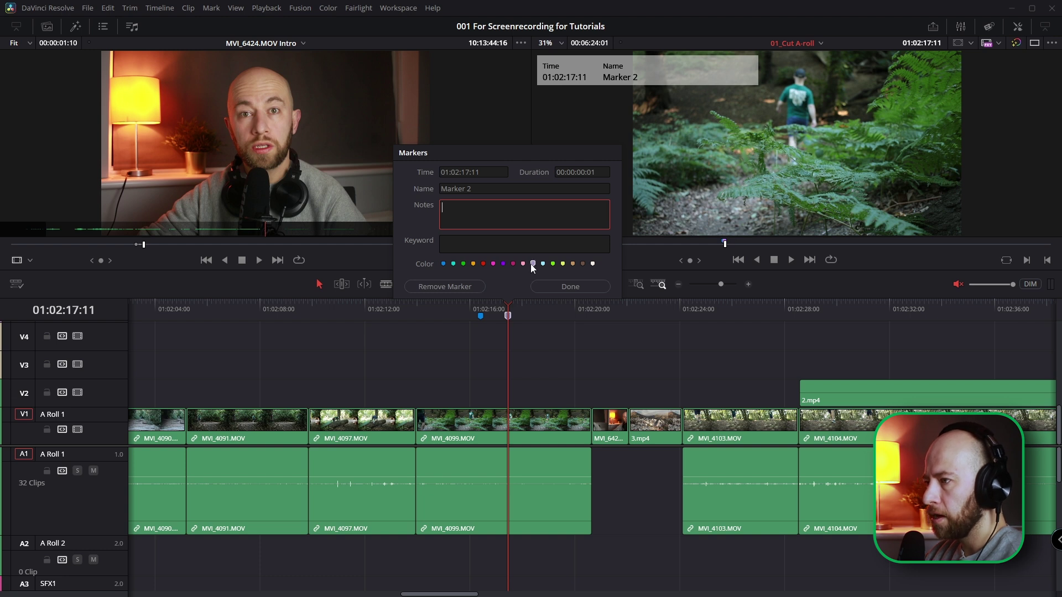
- Stretch Marker 2 to a 00:00:01:21 duration and jump the playhead to its end
{"action": "left_click", "coordinate": [600, 172]}
{"action": "double_click", "coordinate": [601, 172]}
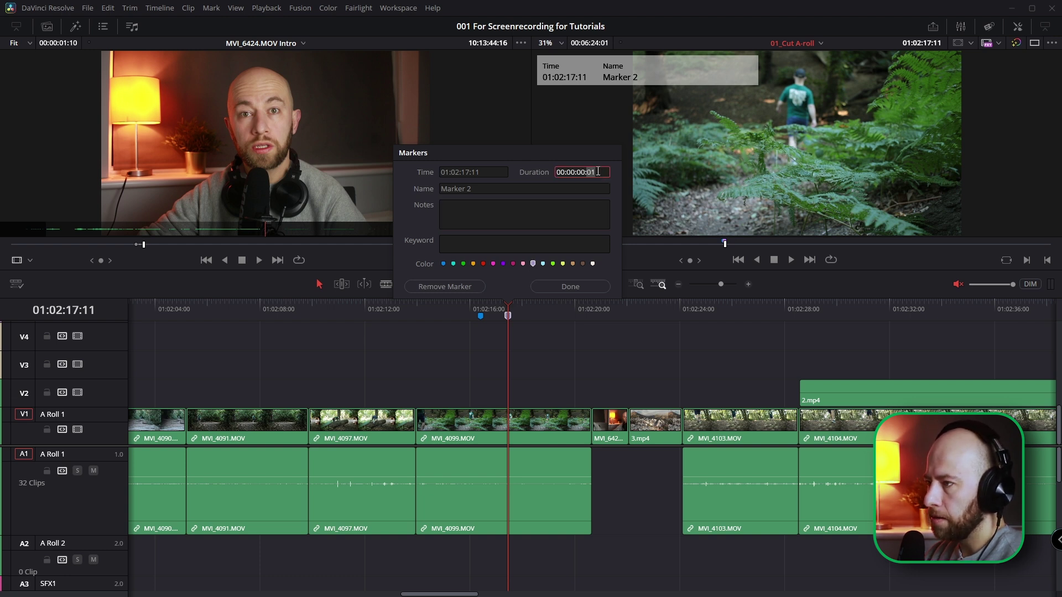
{"action": "type", "text": "0"}
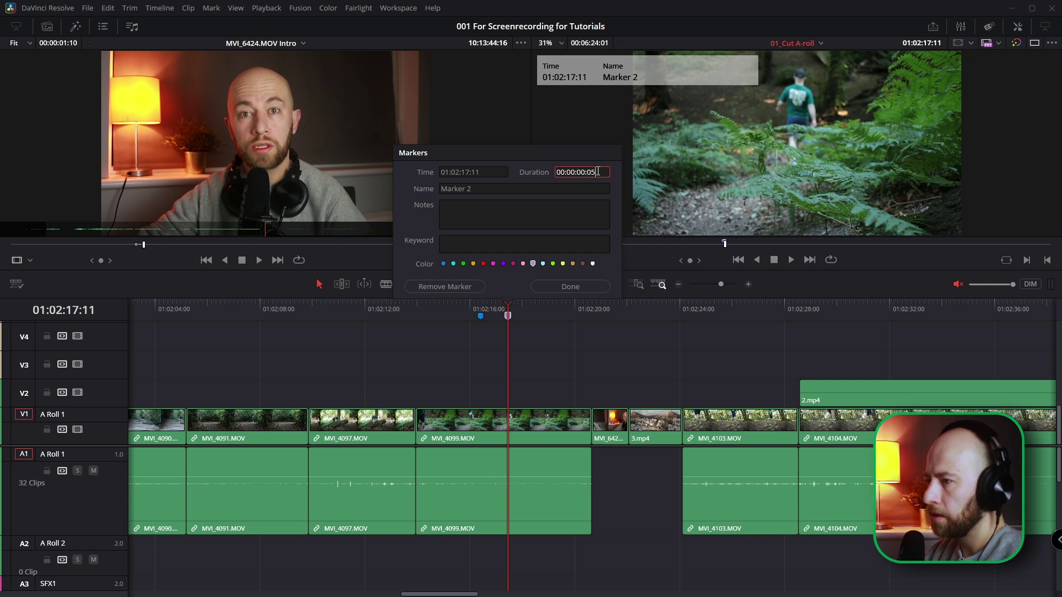
{"action": "key", "text": "Return"}
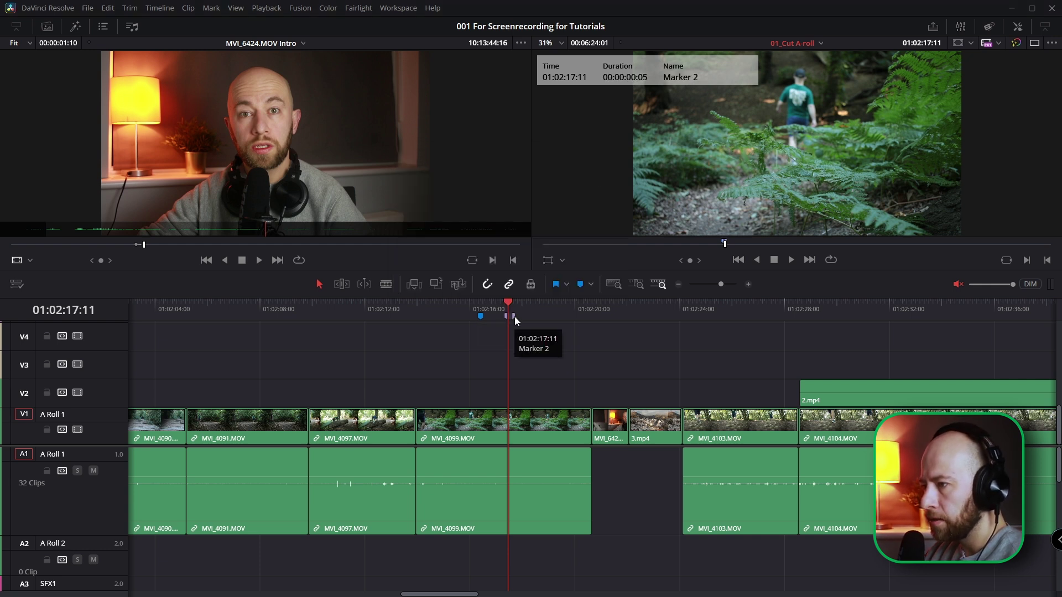
{"action": "left_click_drag", "start_coordinate": [515, 316], "coordinate": [557, 317]}
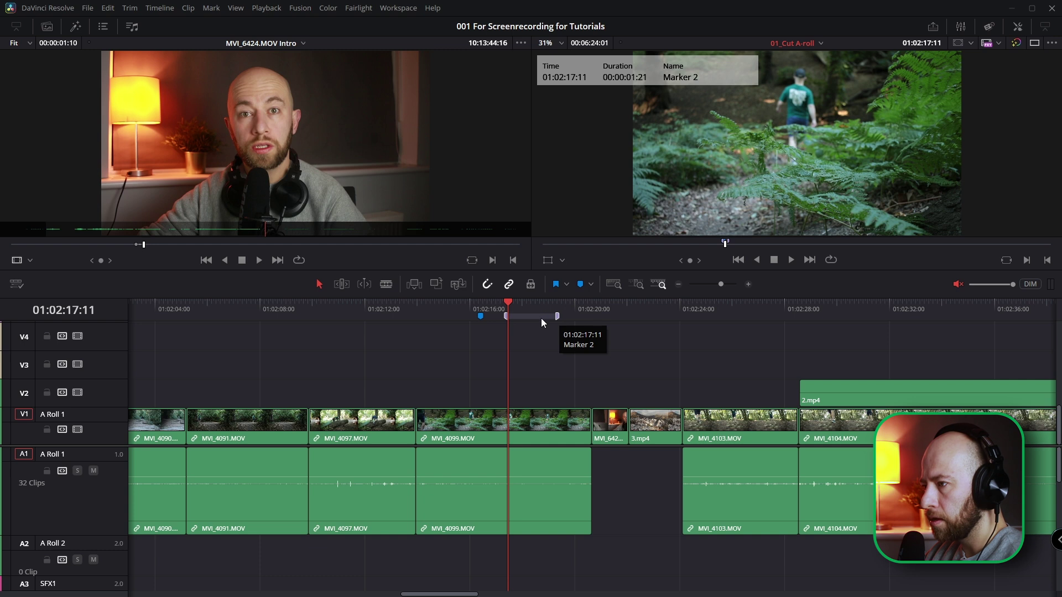
{"action": "left_click", "coordinate": [516, 306]}
{"action": "key", "text": "shift+Down"}
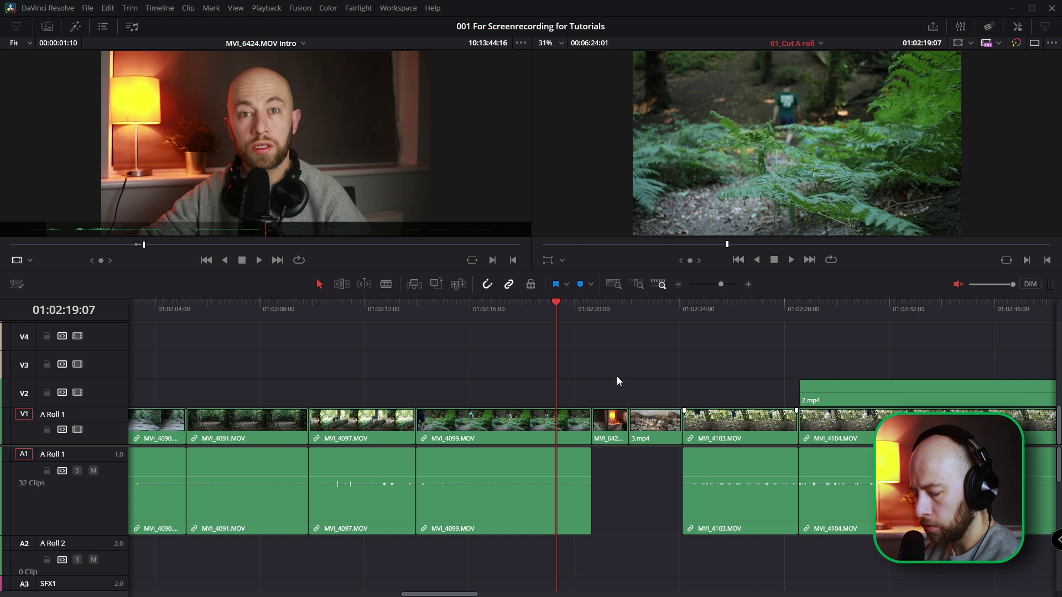
- Open Keyboard Customization with Ctrl+Alt+K and browse the DaVinci Resolve, Edit and Trim shortcuts
{"action": "key", "text": "ctrl+alt+k"}
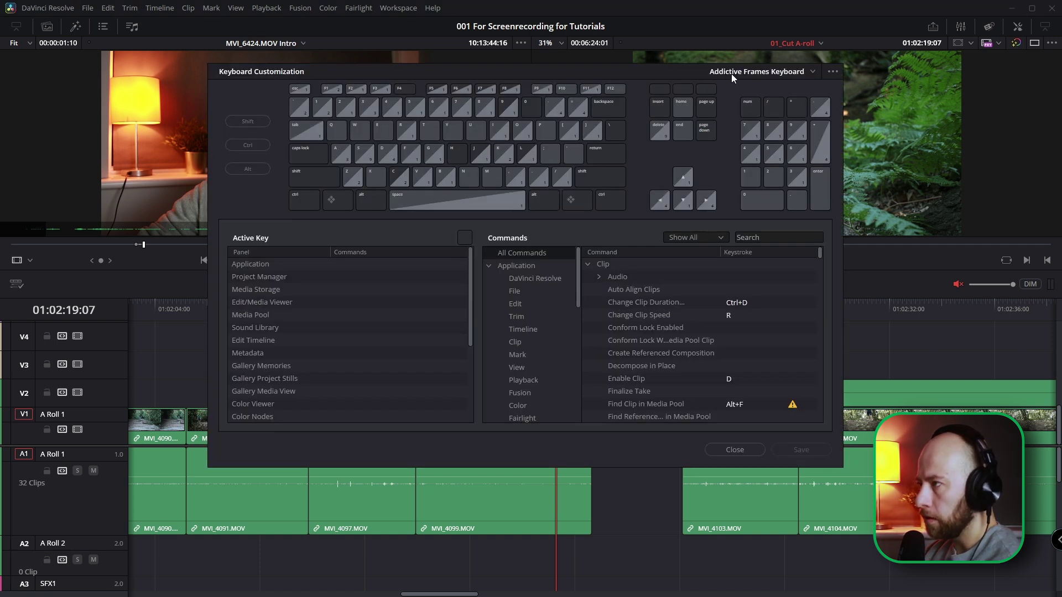
{"action": "left_click", "coordinate": [521, 279]}
{"action": "left_click", "coordinate": [516, 304]}
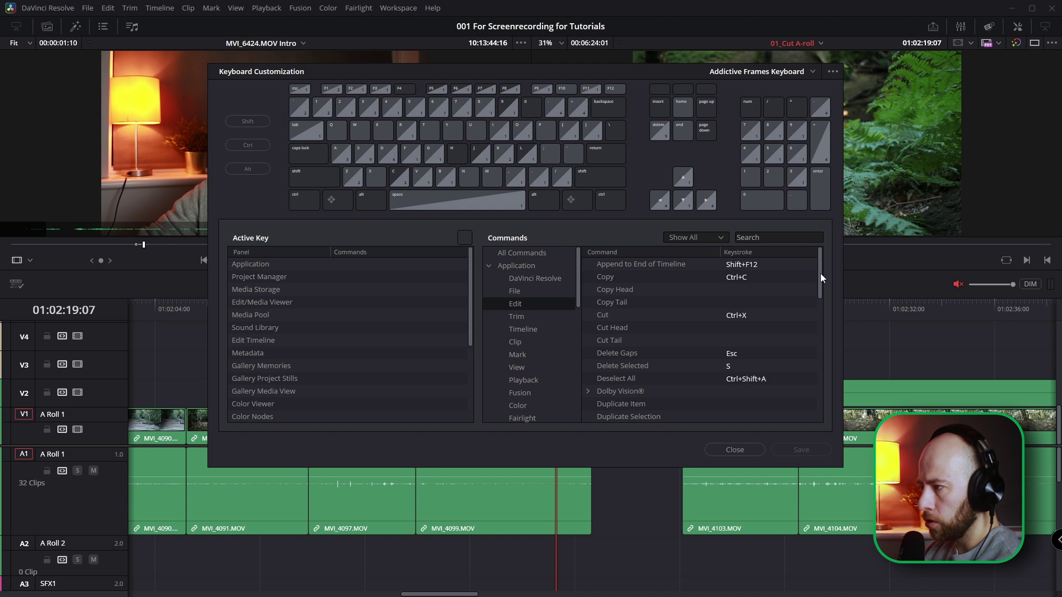
{"action": "left_click_drag", "start_coordinate": [820, 276], "coordinate": [813, 409]}
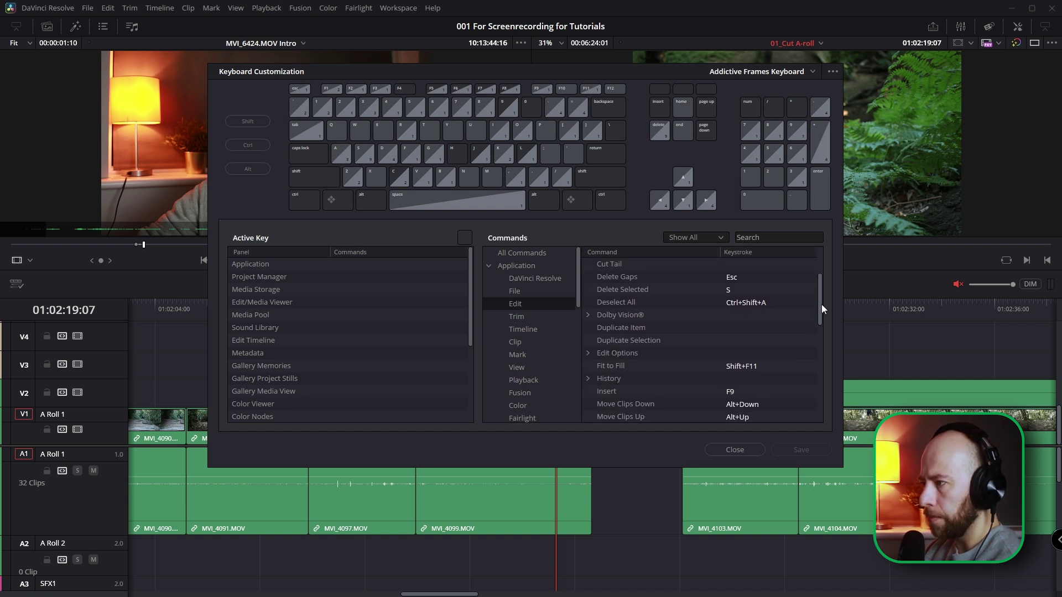
{"action": "left_click", "coordinate": [517, 318]}
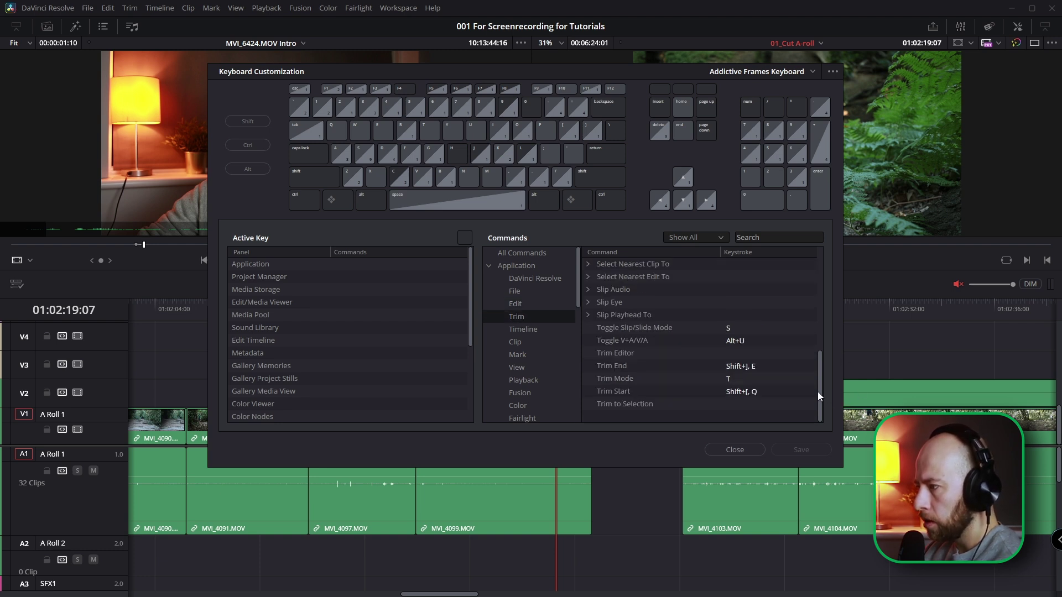
{"action": "left_click_drag", "start_coordinate": [822, 390], "coordinate": [807, 273]}
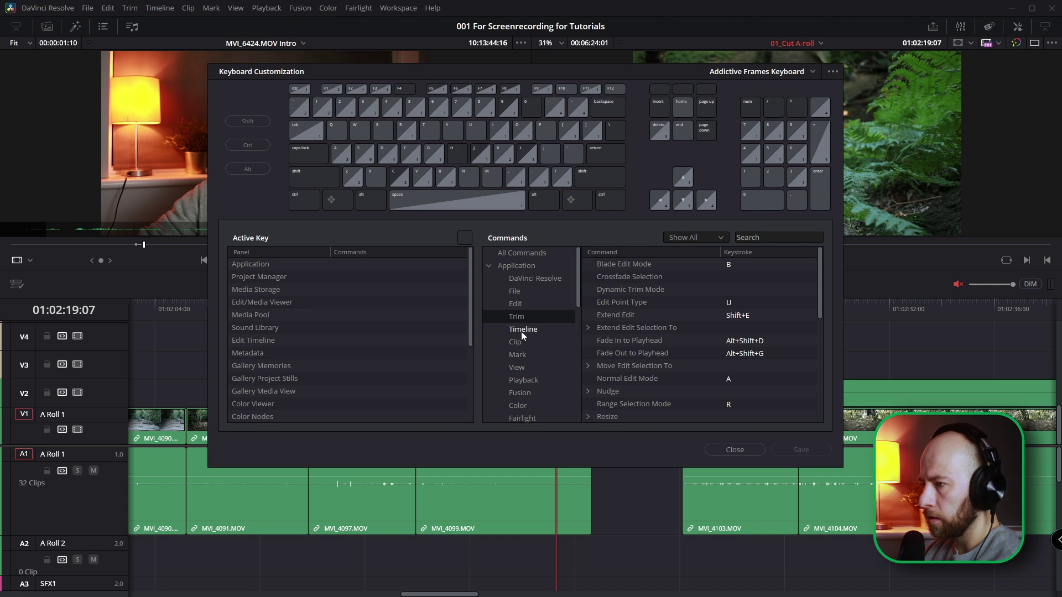